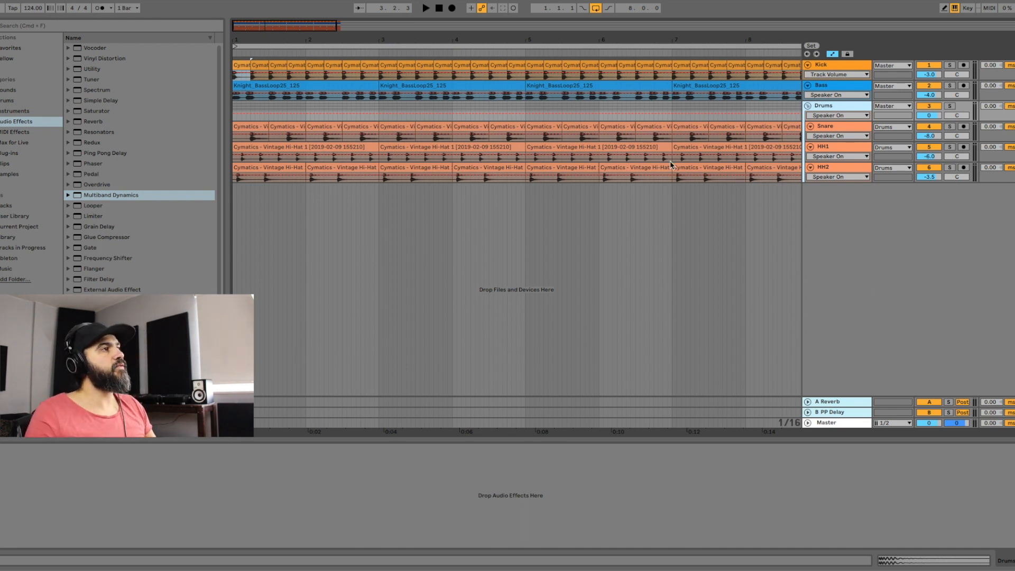
Step: Play the full arrangement from bar 1 to hear the rough mix
mouse_move(252, 39)
mouse_down()
mouse_move(251, 31)
mouse_move(249, 39)
mouse_up()
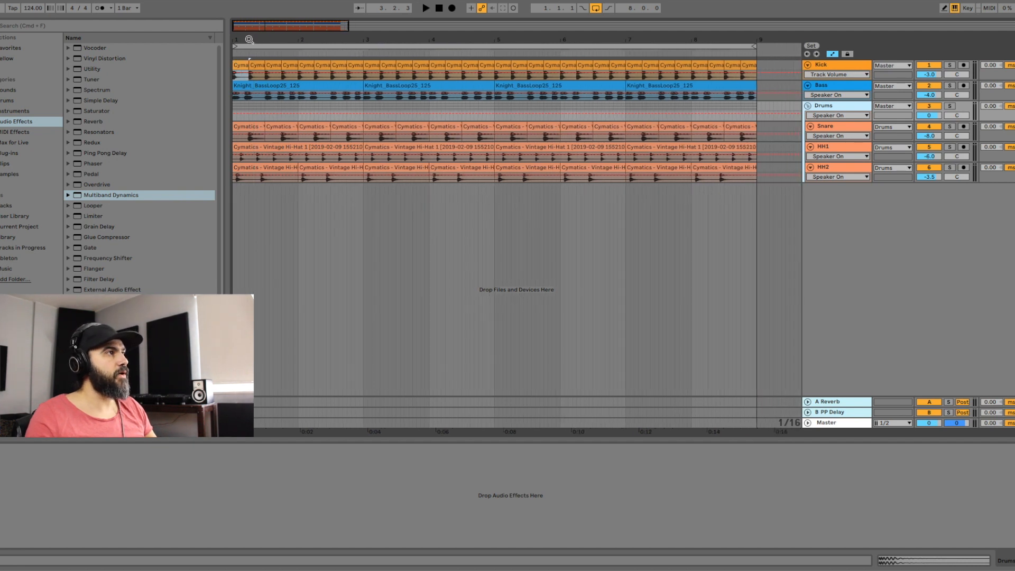
click(242, 65)
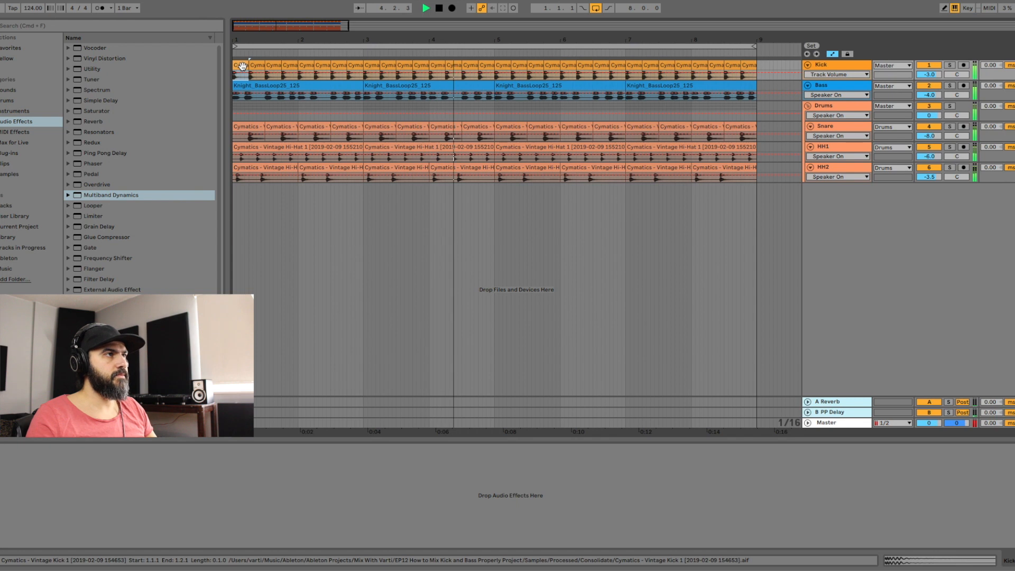
key(space)
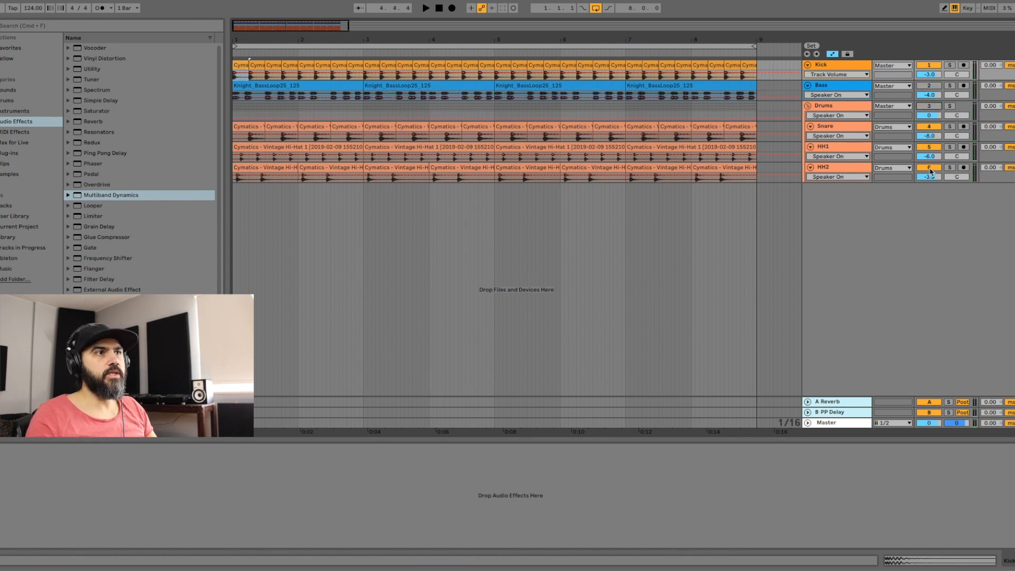
Step: Unmute Bass, Drums, HH1 and HH2 one at a time during playback and lower the HH2 volume to -3.8 dB
click(930, 87)
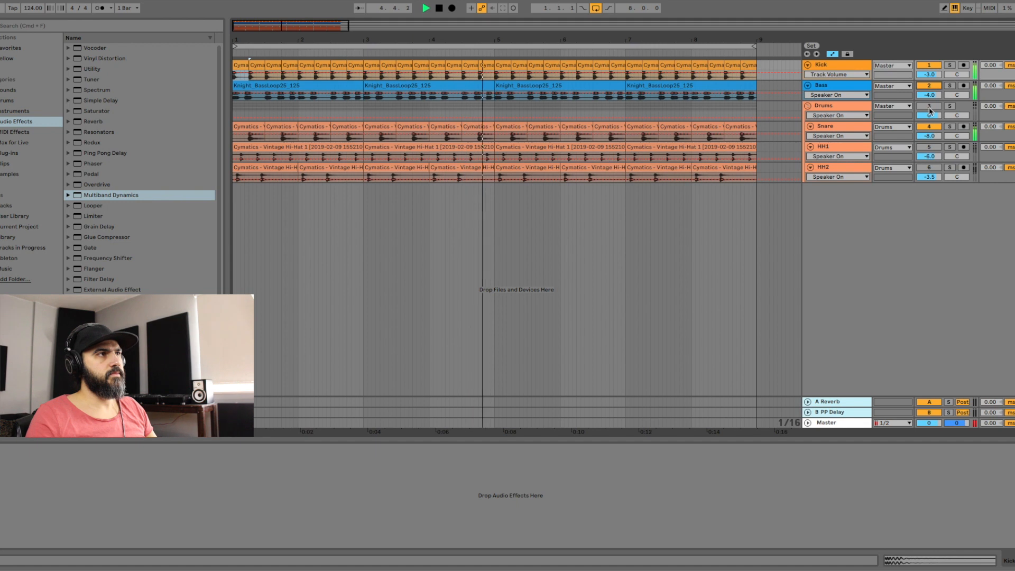
click(928, 107)
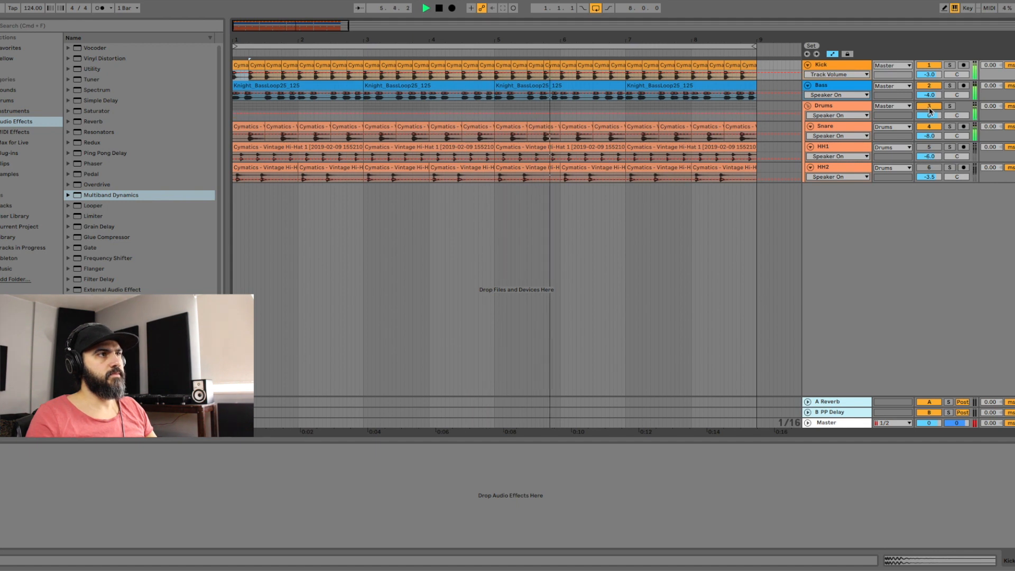
click(927, 147)
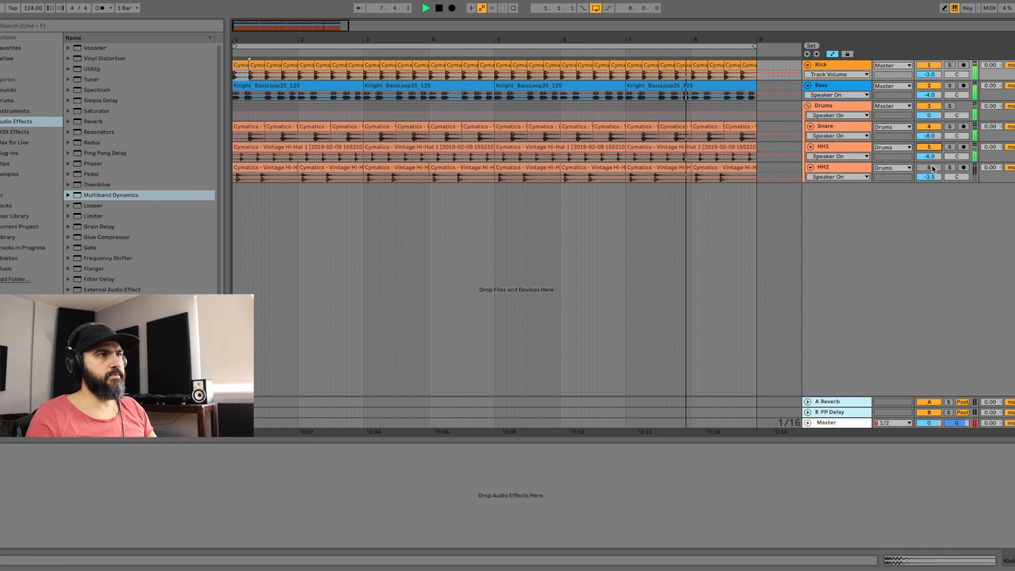
click(931, 168)
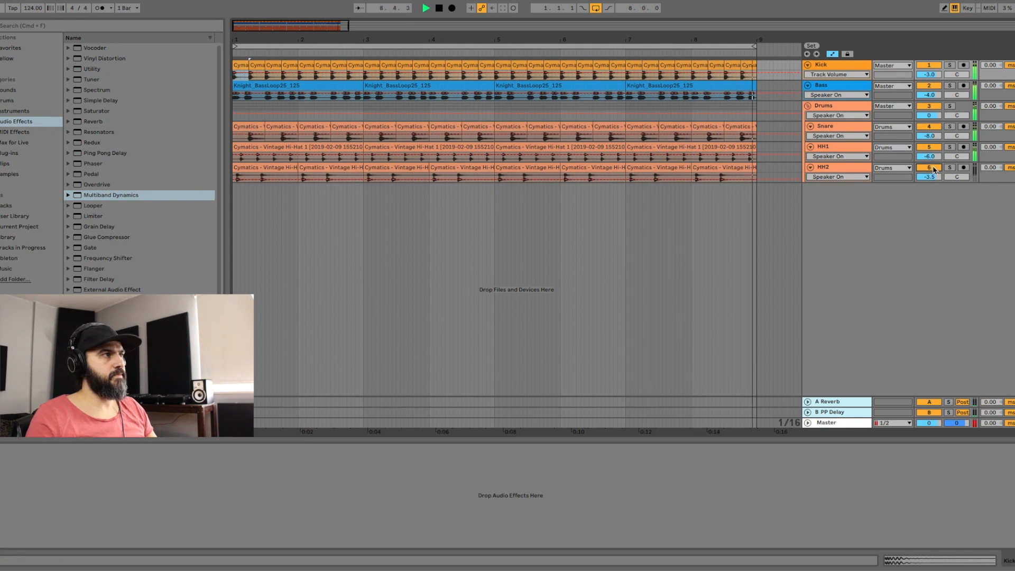
drag(933, 176, 932, 181)
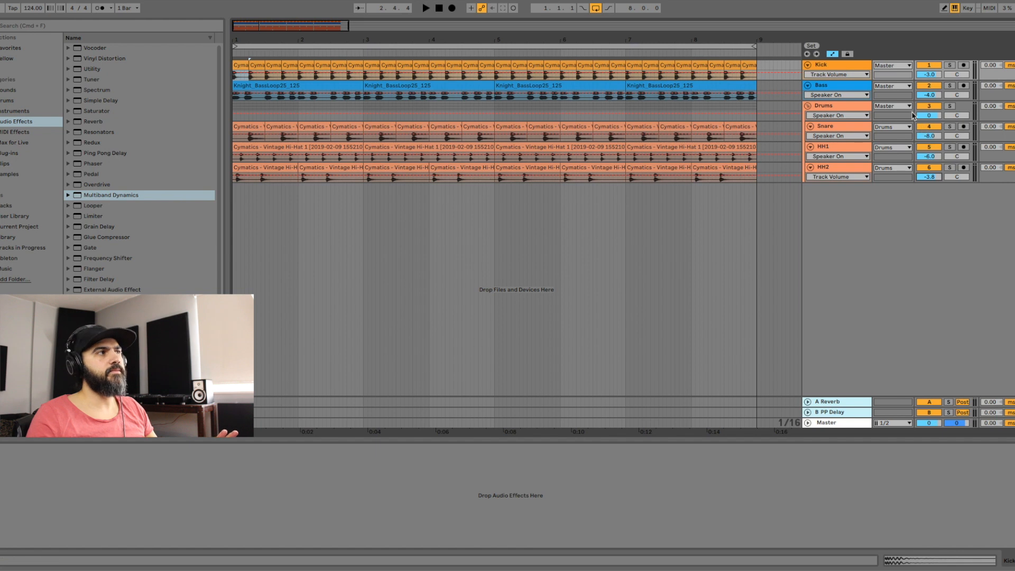
Step: Add an EQ Eight to the Kick track and solo the track
click(822, 64)
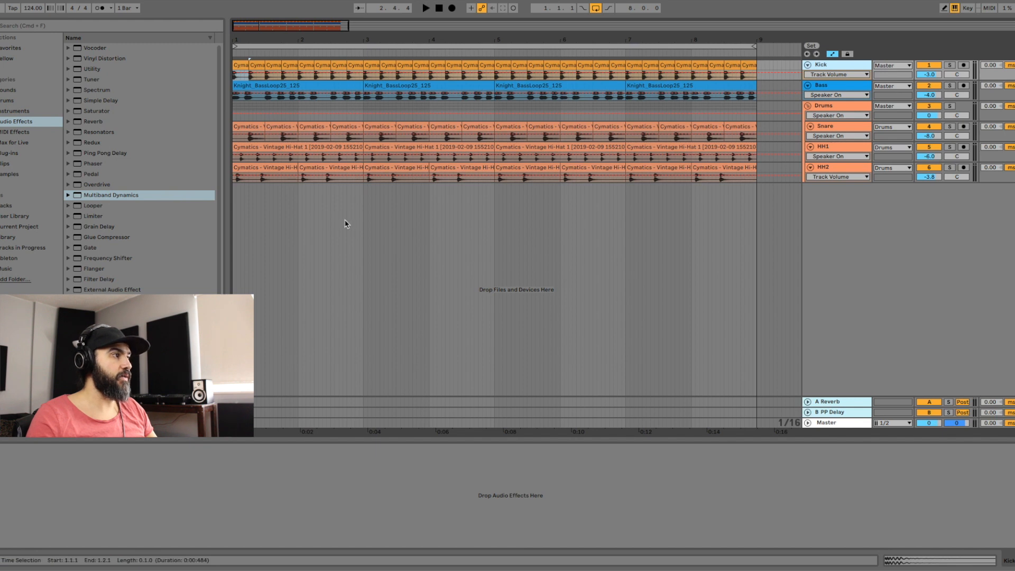
drag(98, 320, 378, 73)
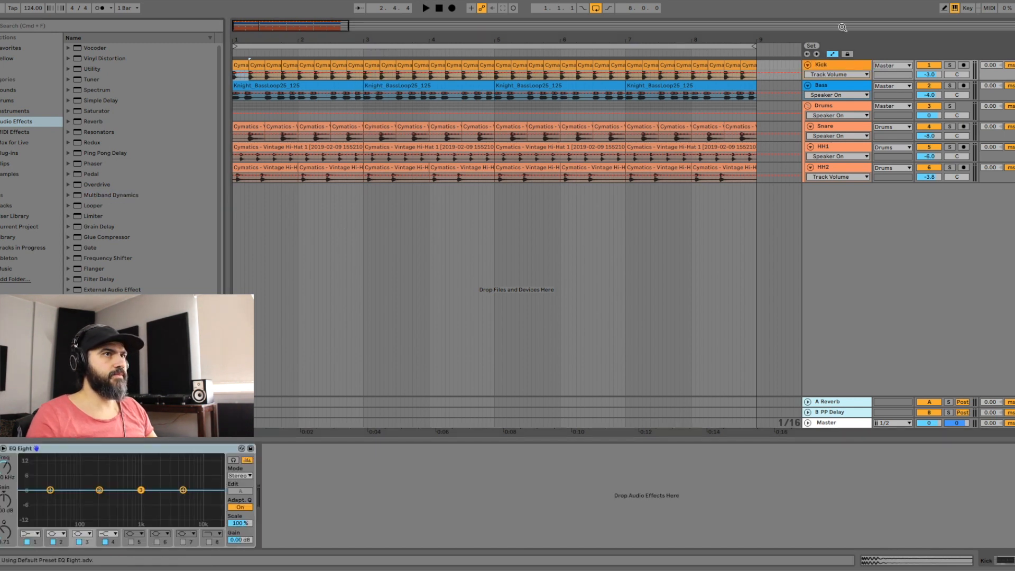
click(949, 65)
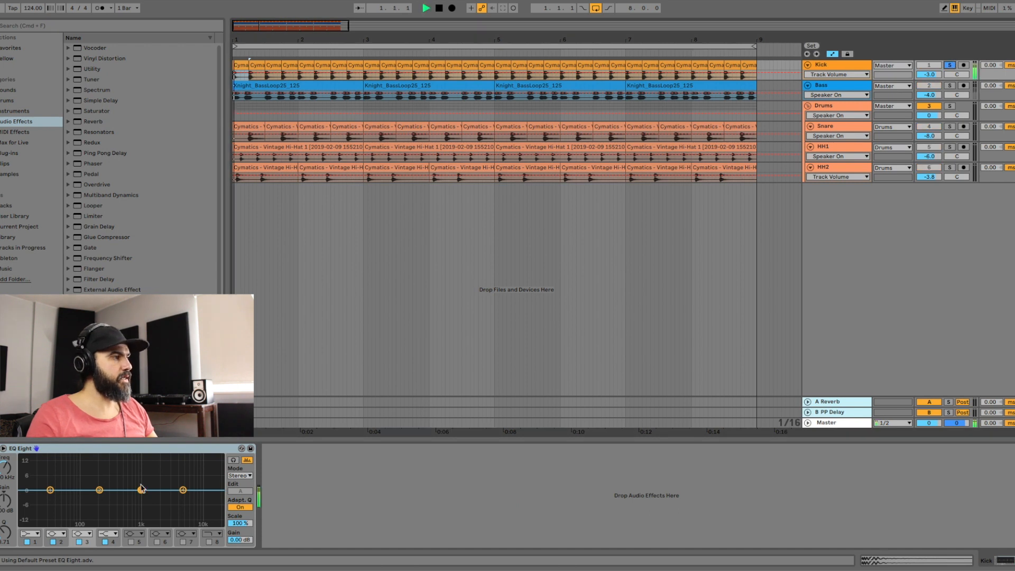
Step: Change band 1 of the Kick's EQ Eight to a low-cut filter and listen to the Kick
click(24, 535)
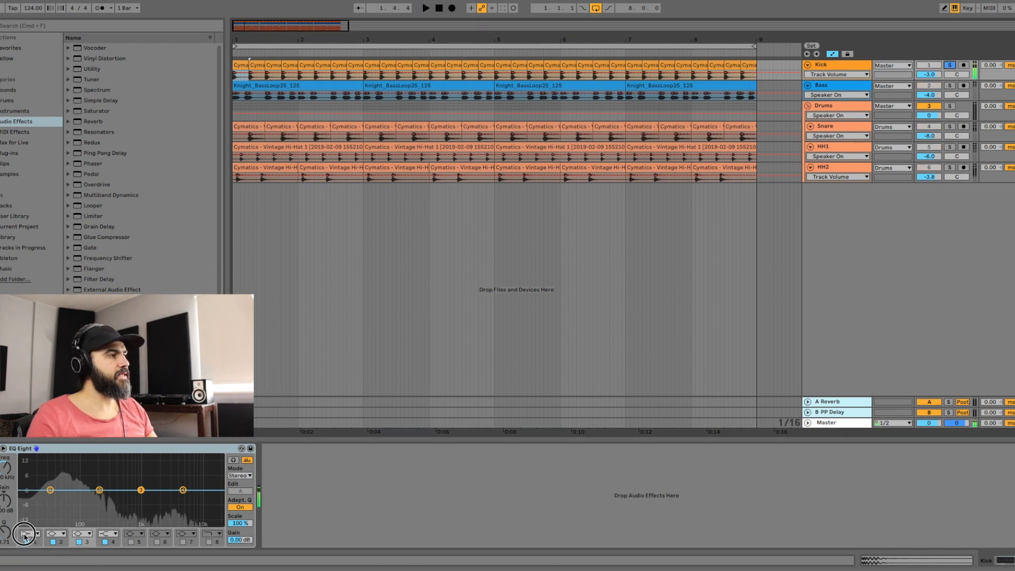
click(29, 477)
key(space)
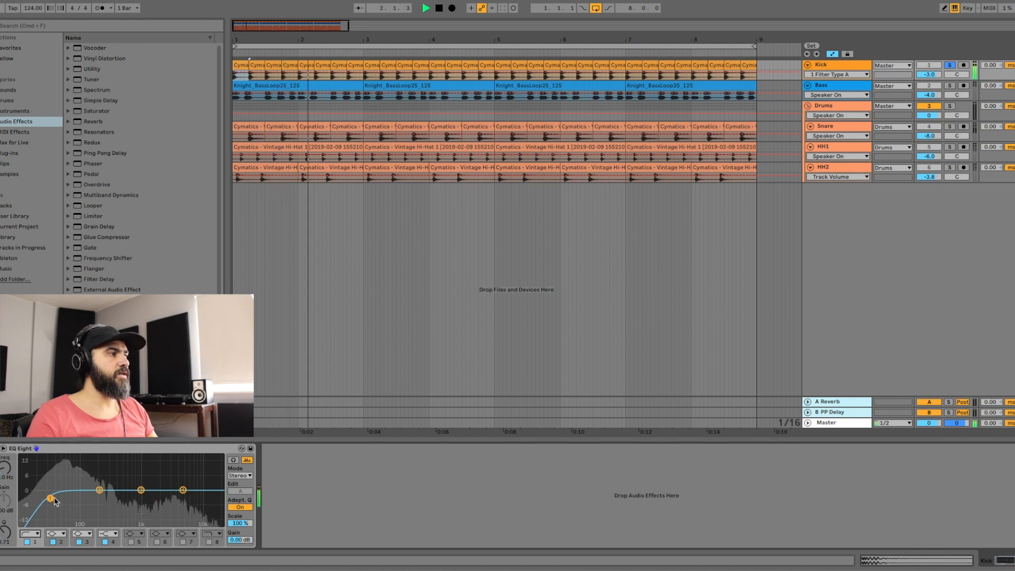
key(space)
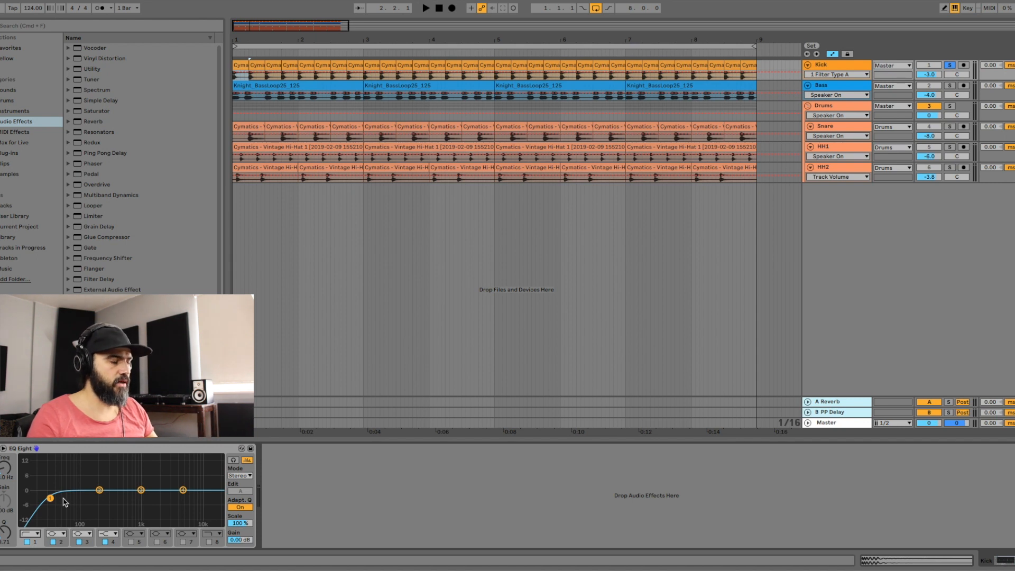
Step: Solo the Bass track, add an EQ Eight to it and play it back
click(950, 86)
click(843, 89)
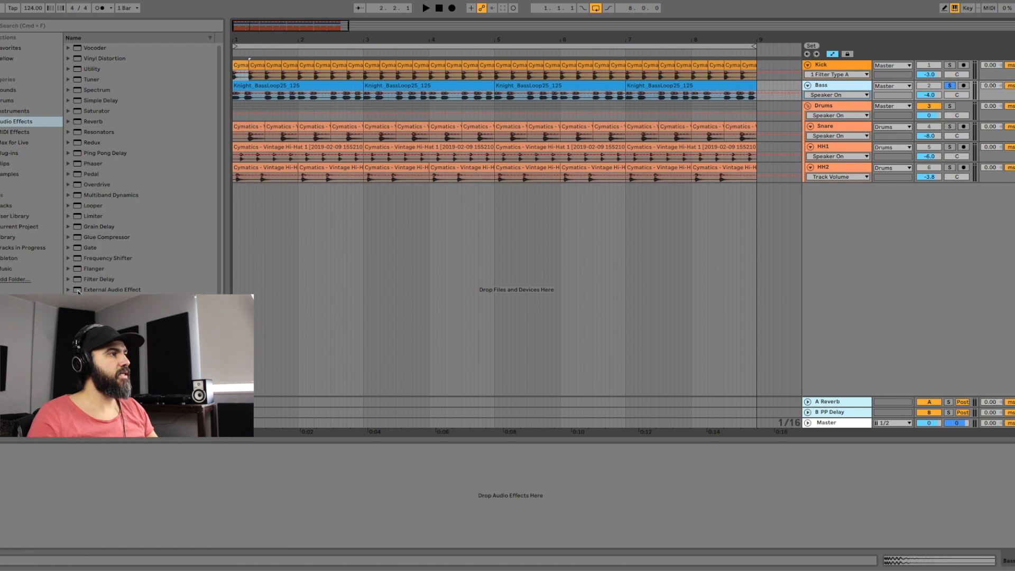
drag(97, 322, 338, 86)
key(space)
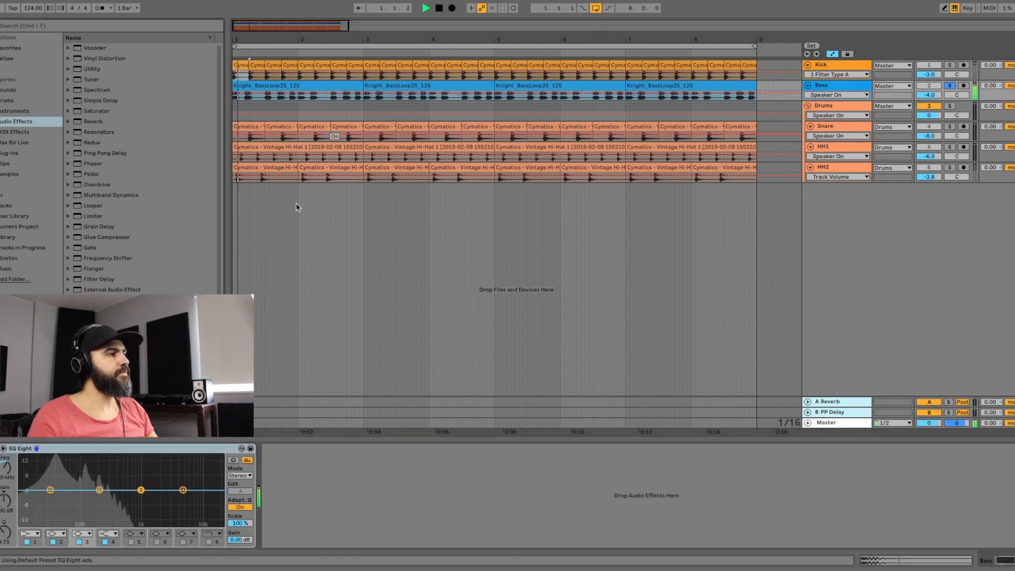
Step: Change band 1 of the Bass's EQ Eight to a low-cut filter and listen to the Bass
key(space)
click(30, 534)
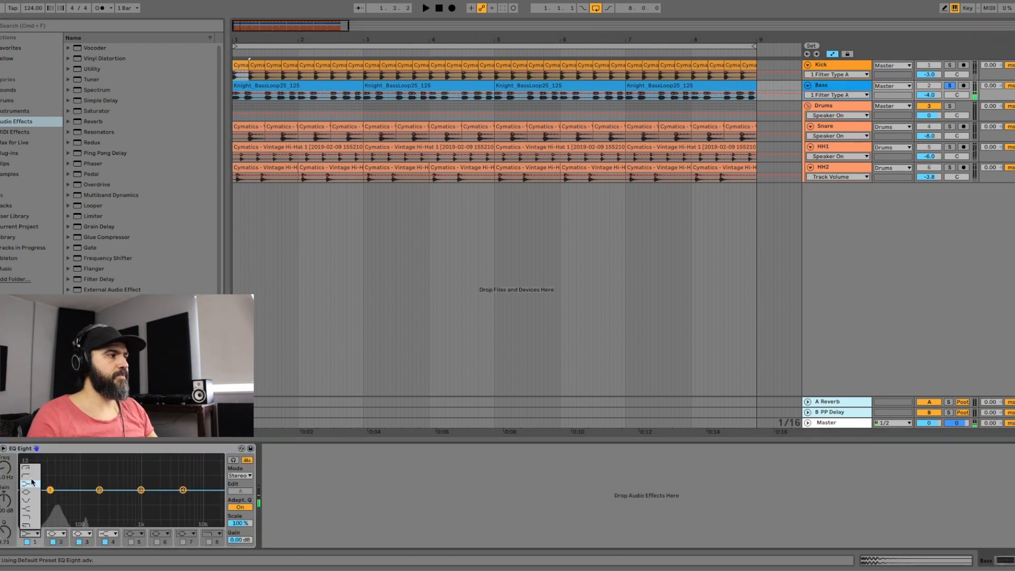
click(31, 477)
key(space)
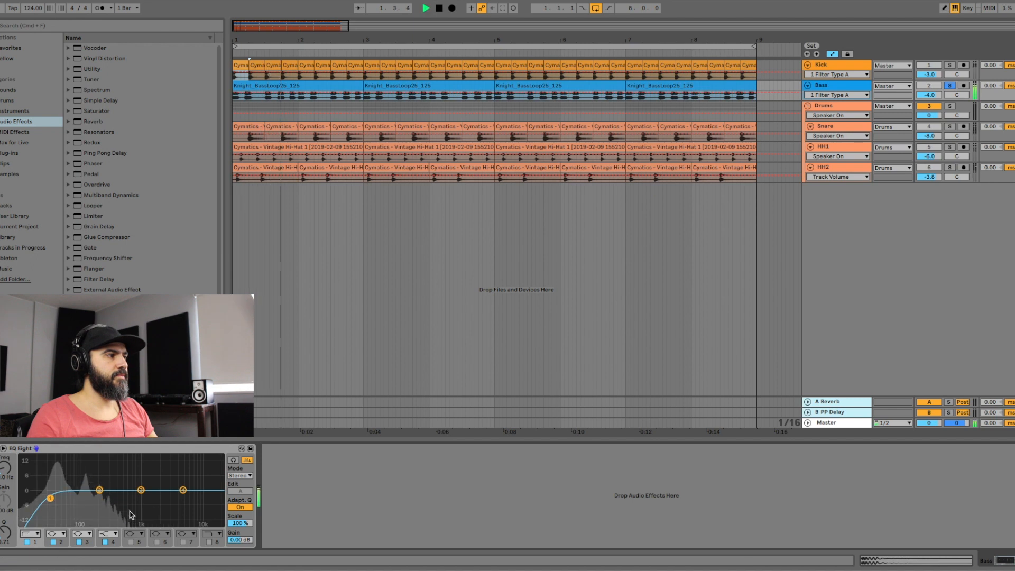
key(space)
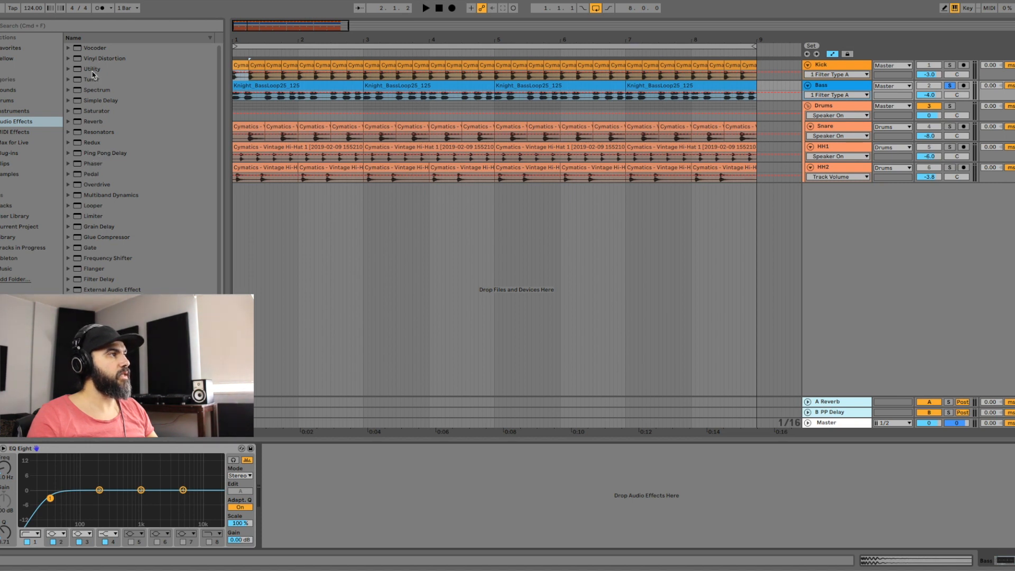
Step: Add a Compressor after the Bass's EQ Eight and enable its sidechain with Kick as the audio source
scroll(140, 174, down, 3)
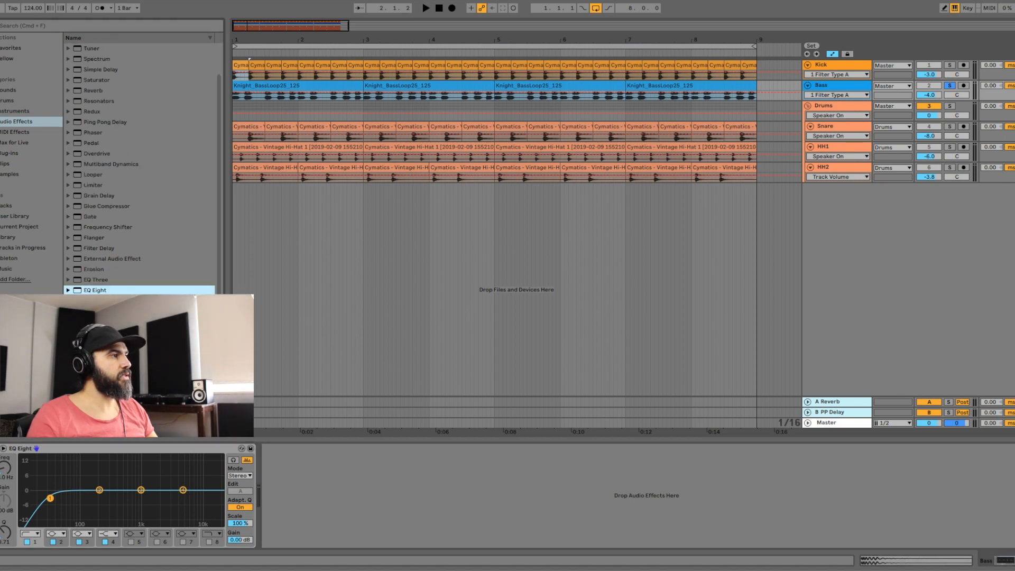
drag(99, 343, 336, 482)
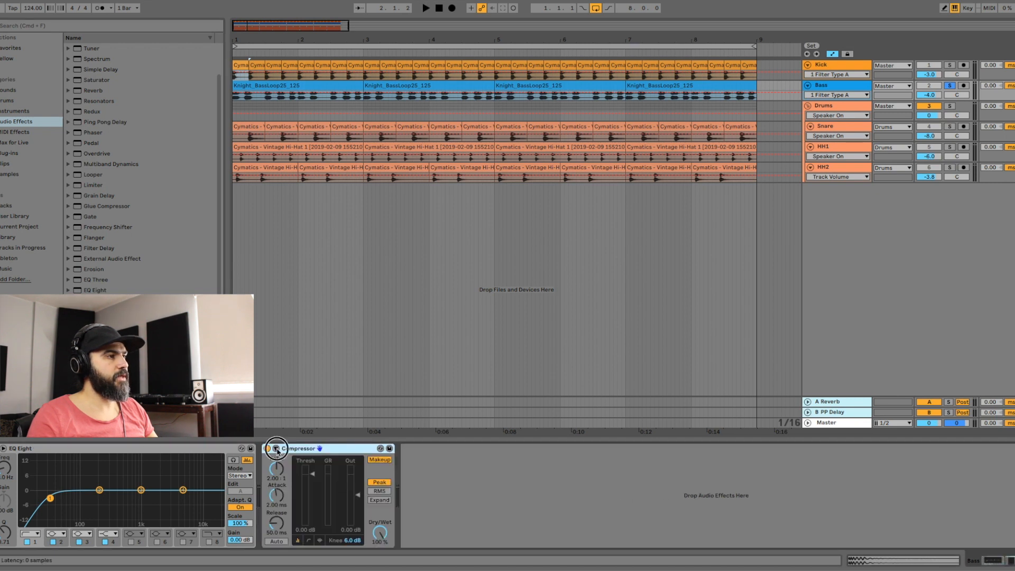
click(277, 449)
click(283, 460)
click(285, 475)
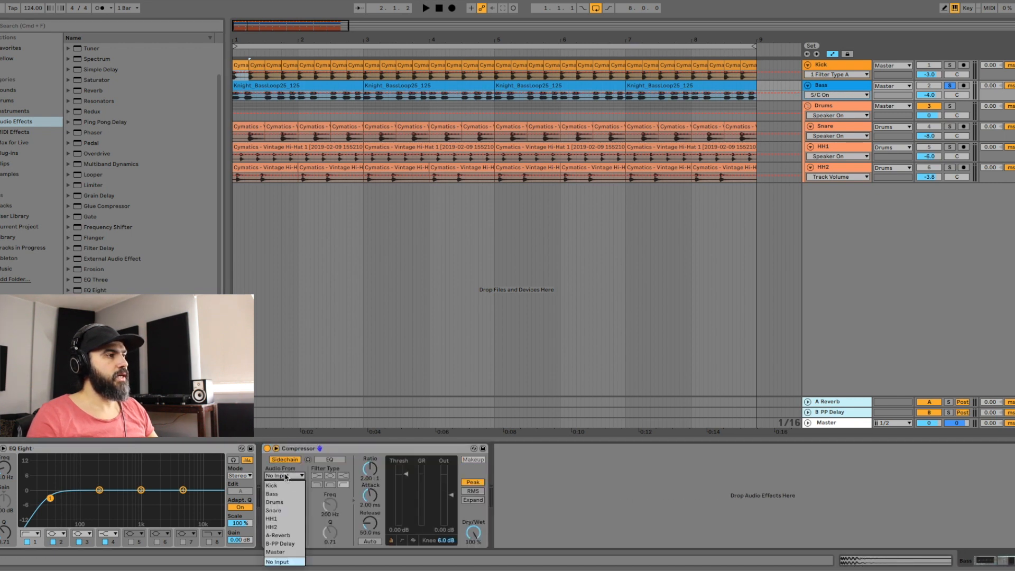
click(282, 486)
Step: Switch the Bass compressor to its activity view and solo the Kick together with the Bass
click(822, 64)
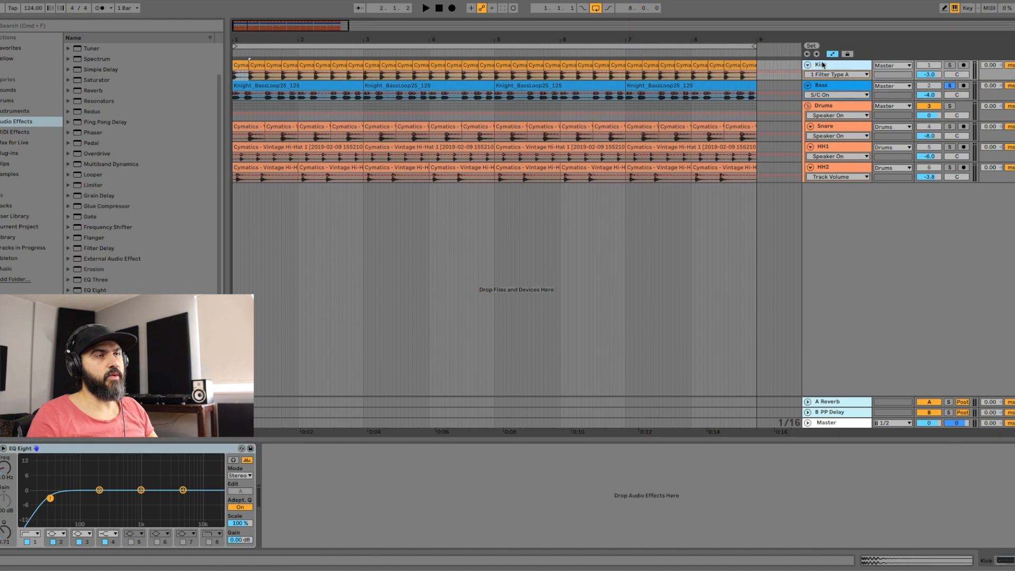
click(839, 89)
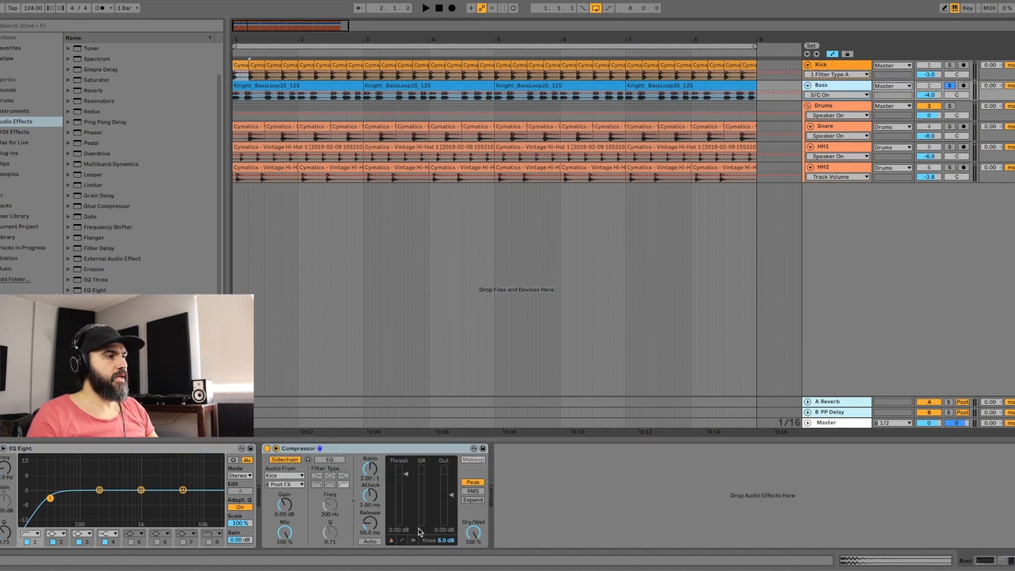
click(413, 540)
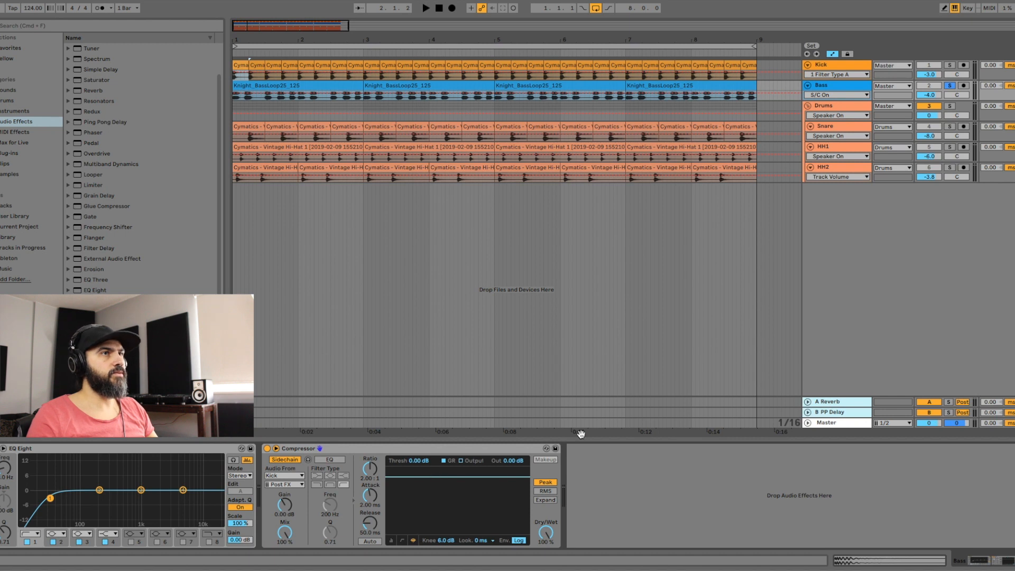
click(949, 65)
key(space)
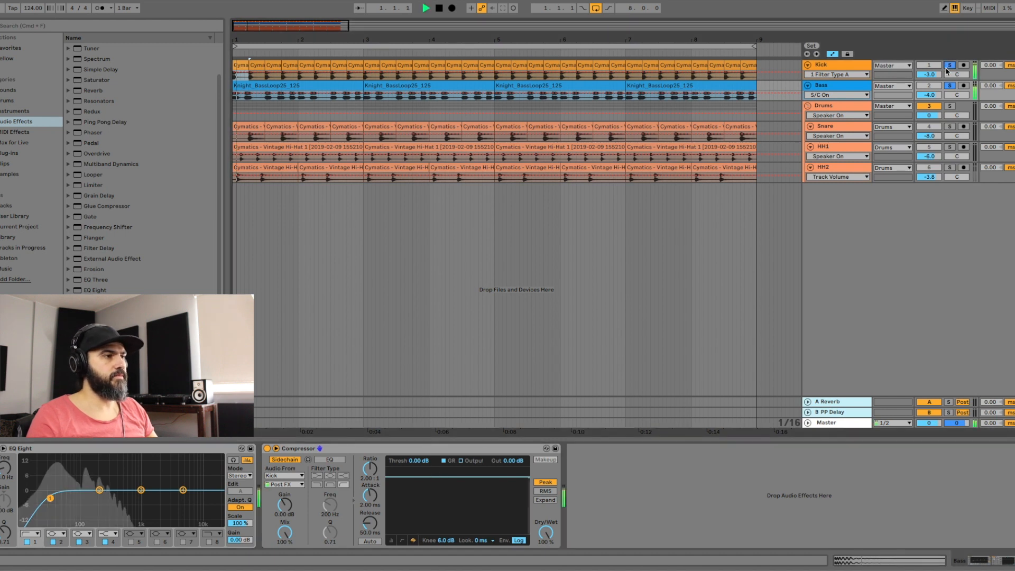
key(space)
Step: Set the Bass compressor's ratio to 3.41:1, attack to 0.56 ms, release to 63.2 ms and threshold to -21.0 dB
drag(370, 468, 370, 453)
drag(369, 495, 369, 500)
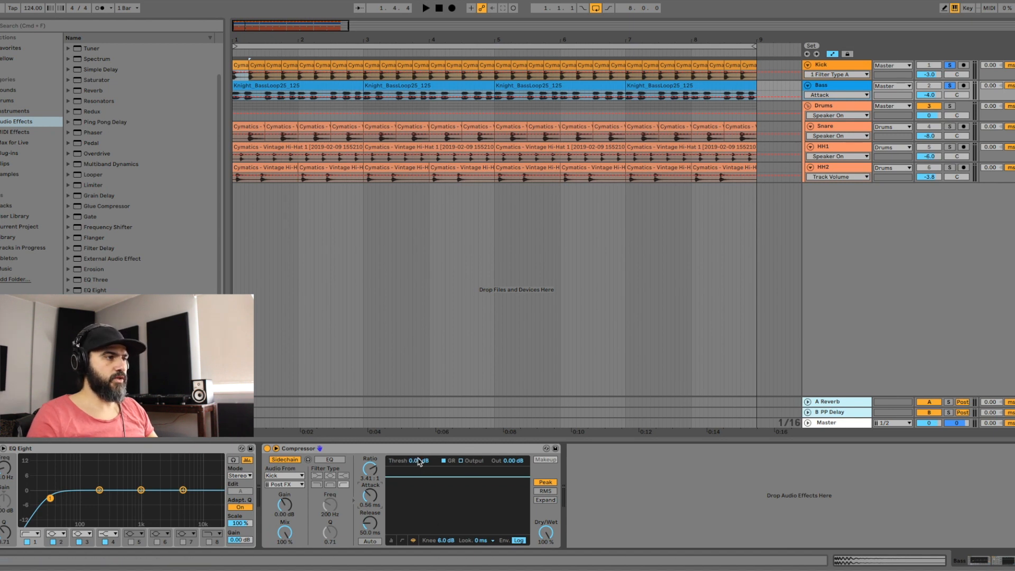
key(space)
drag(457, 476, 458, 513)
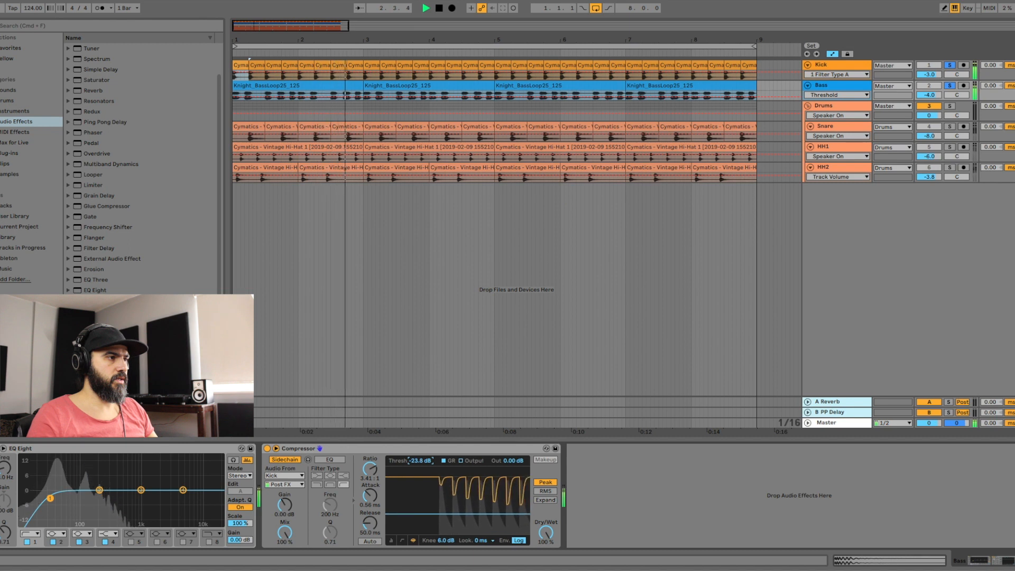
drag(369, 523, 370, 522)
drag(423, 461, 423, 463)
key(space)
Step: Compare the Kick and Bass with the sidechain compressor on, bypassed and enabled again
key(space)
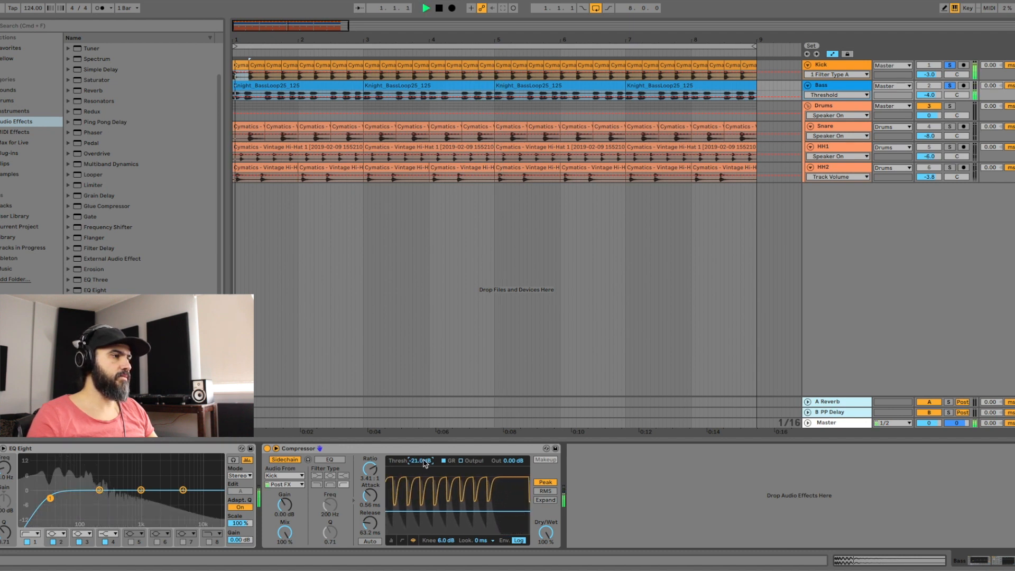
click(267, 448)
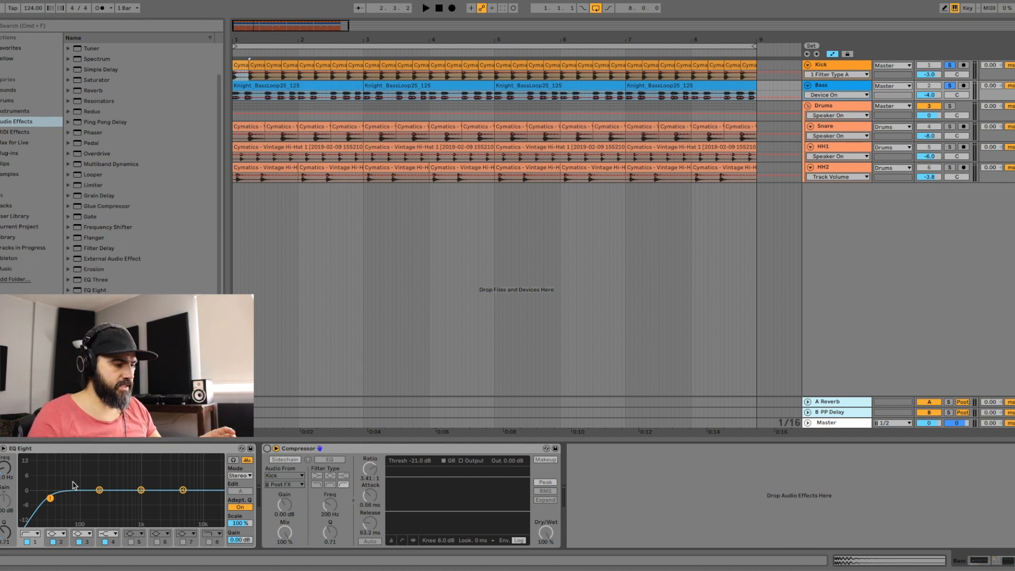
key(space)
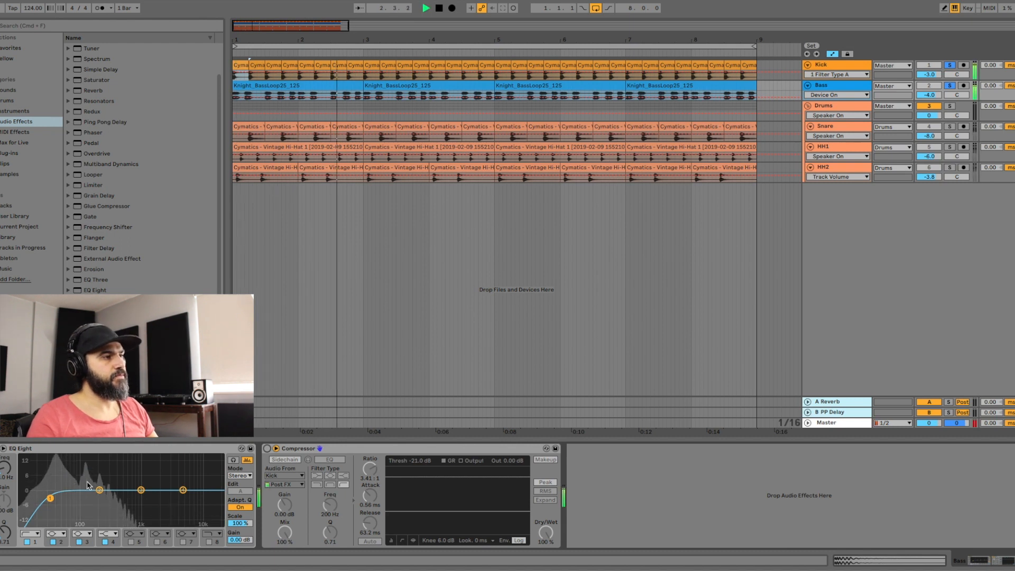
click(269, 459)
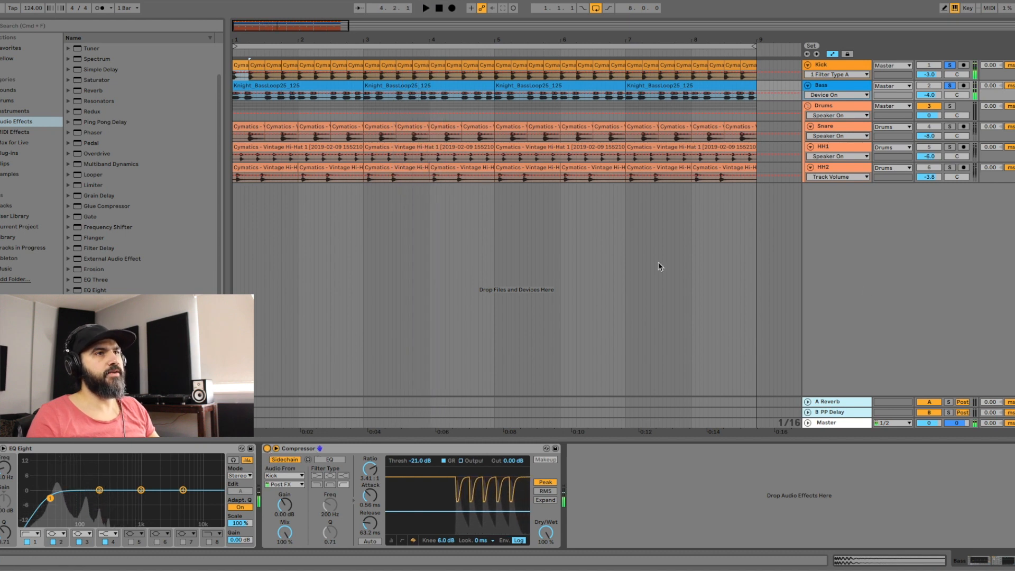
Step: Unsolo the Bass and Kick, mute HH1 and HH2, and play the loop with the Snare track selected
click(950, 85)
click(950, 66)
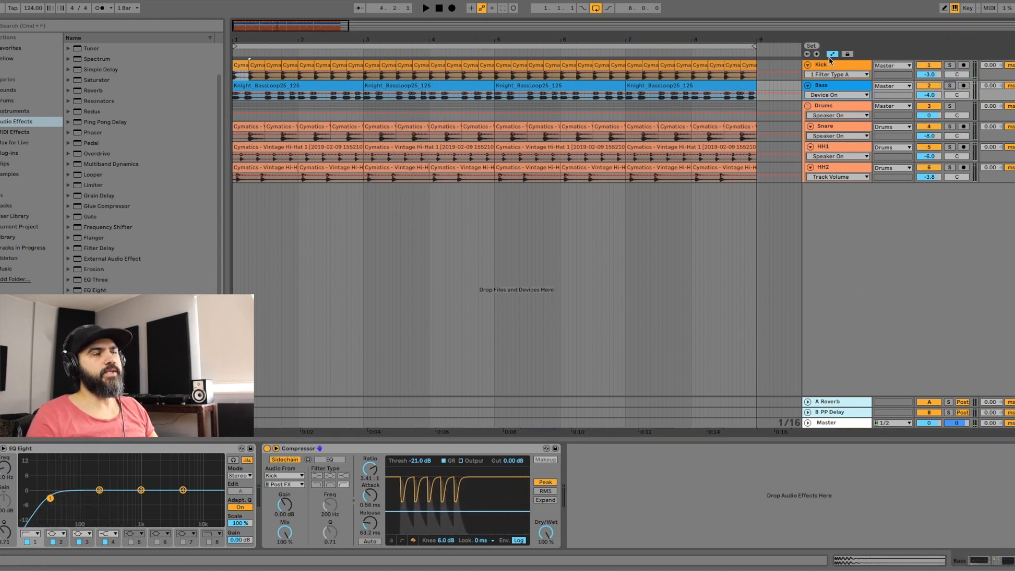
click(833, 126)
click(922, 147)
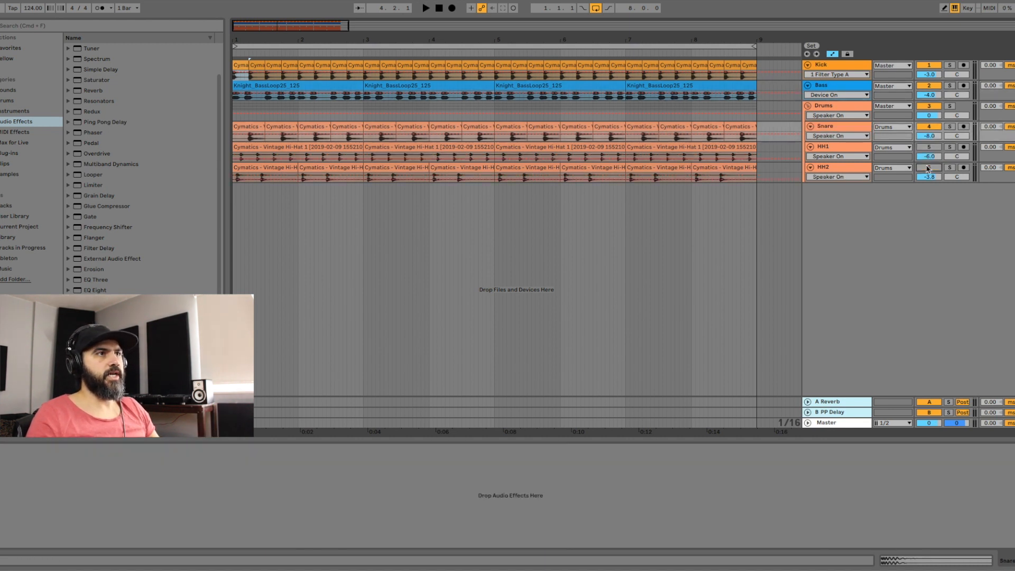
key(space)
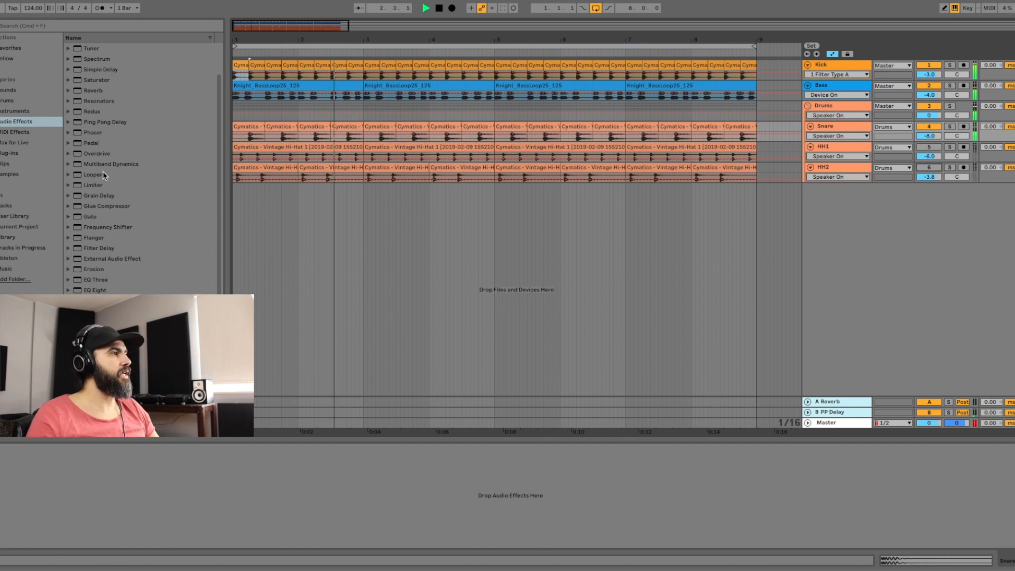
Step: Add EQ Eight to the Snare track and set band 1 to a 12 dB low-cut filter
drag(95, 290, 374, 129)
click(30, 533)
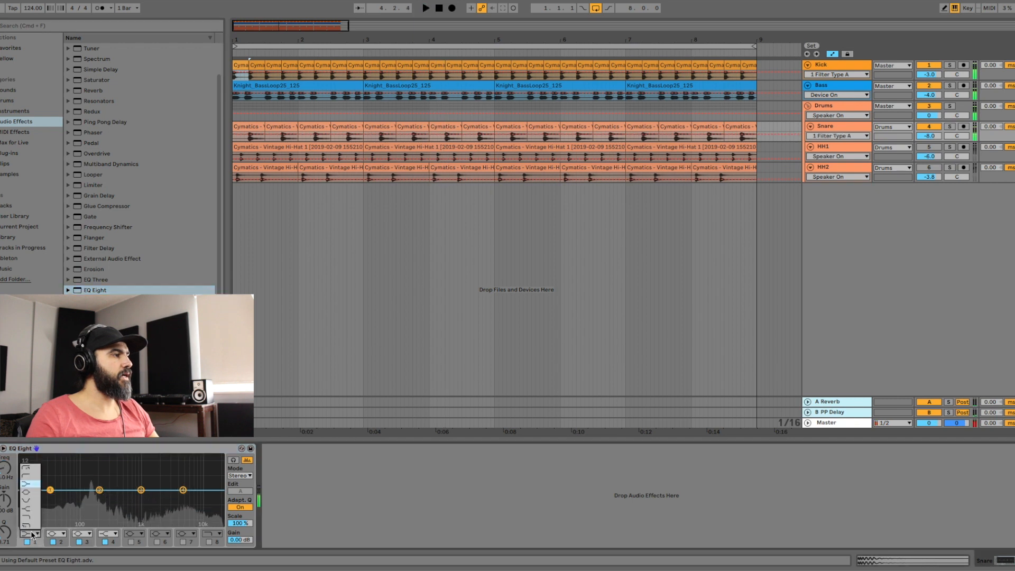
click(26, 476)
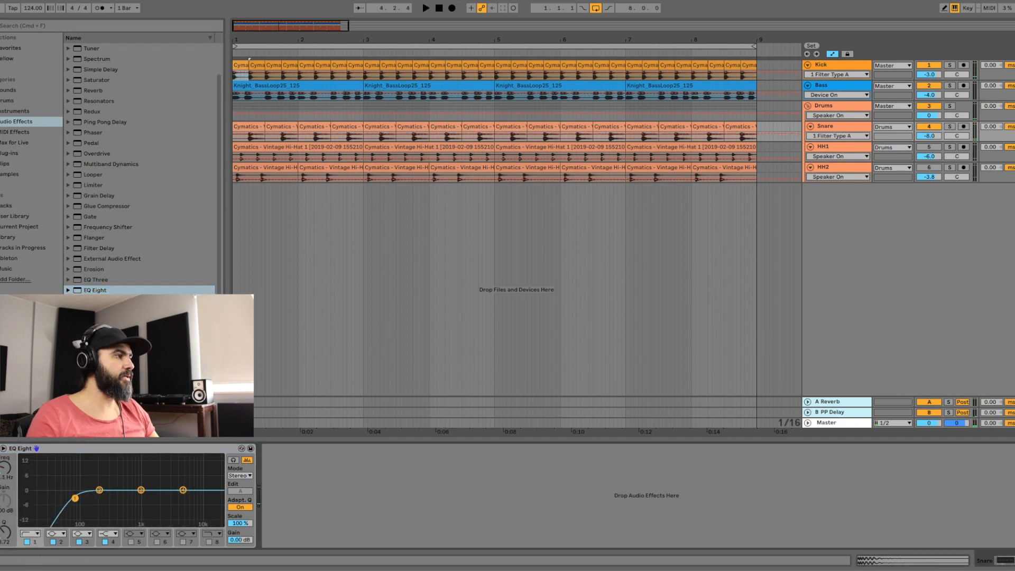
Step: Raise the Snare's low-cut frequency slightly and add subtle boosts with band 2 and the high-shelf band 4 while auditioning
drag(83, 498, 95, 487)
key(space)
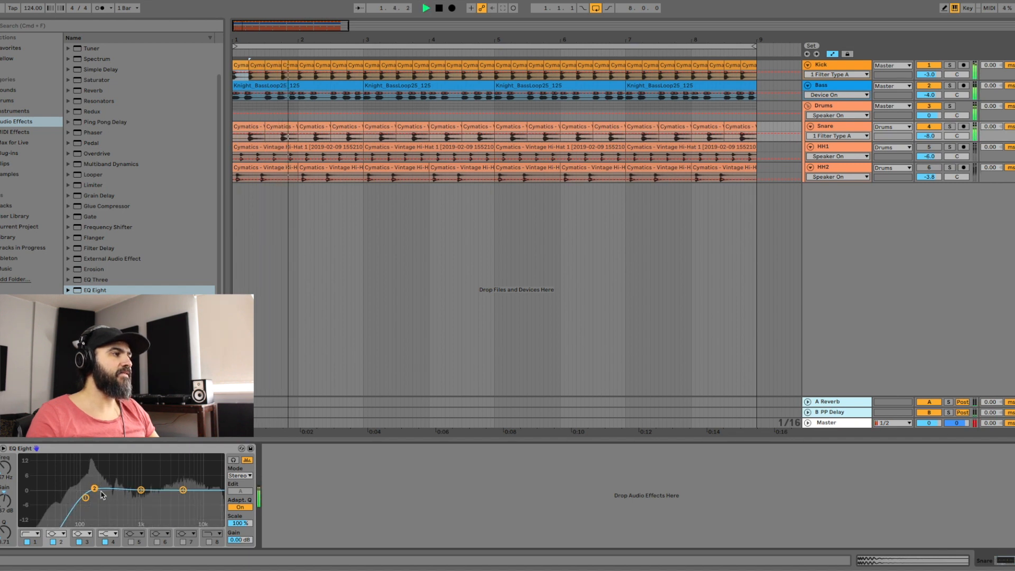
drag(183, 490, 186, 487)
key(space)
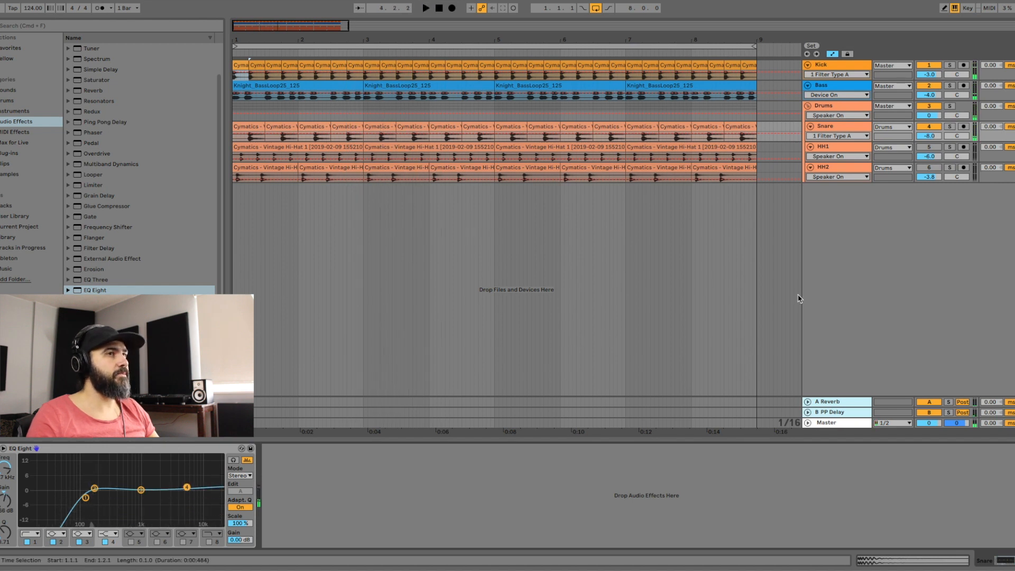
Step: Unmute HH1, add EQ Eight to it and play the loop to examine its spectrum
click(930, 148)
click(874, 155)
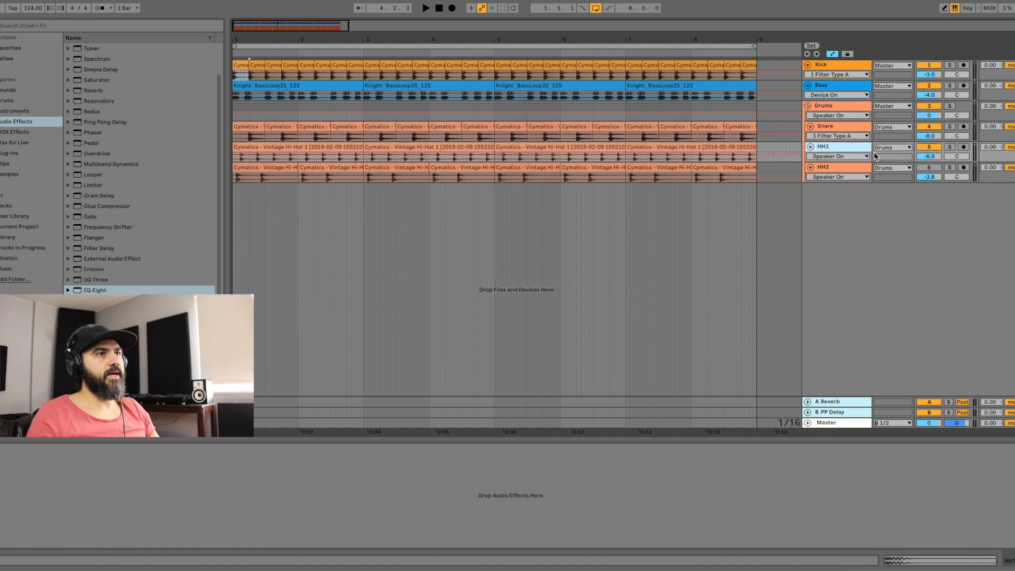
drag(97, 290, 340, 159)
key(space)
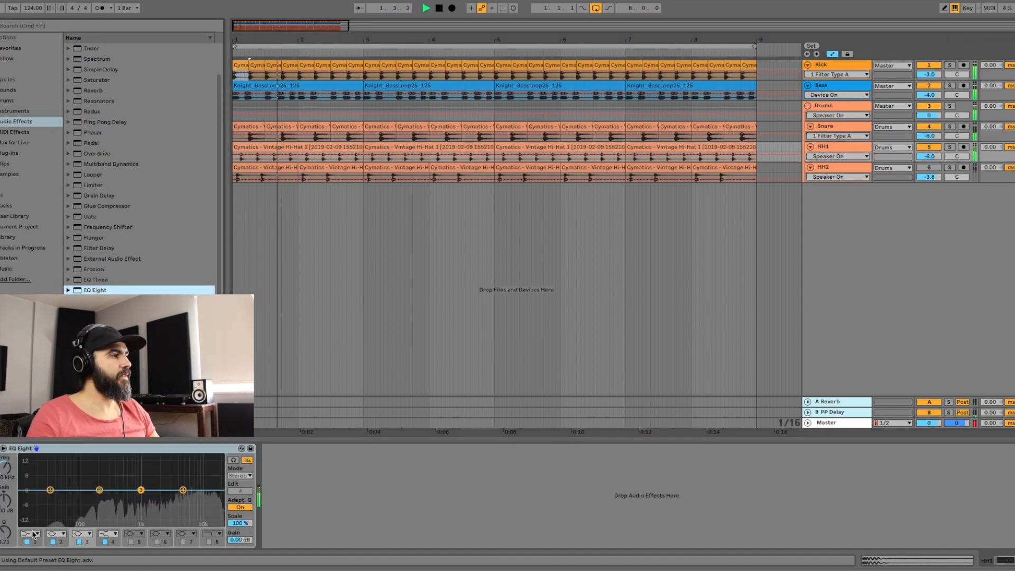
key(space)
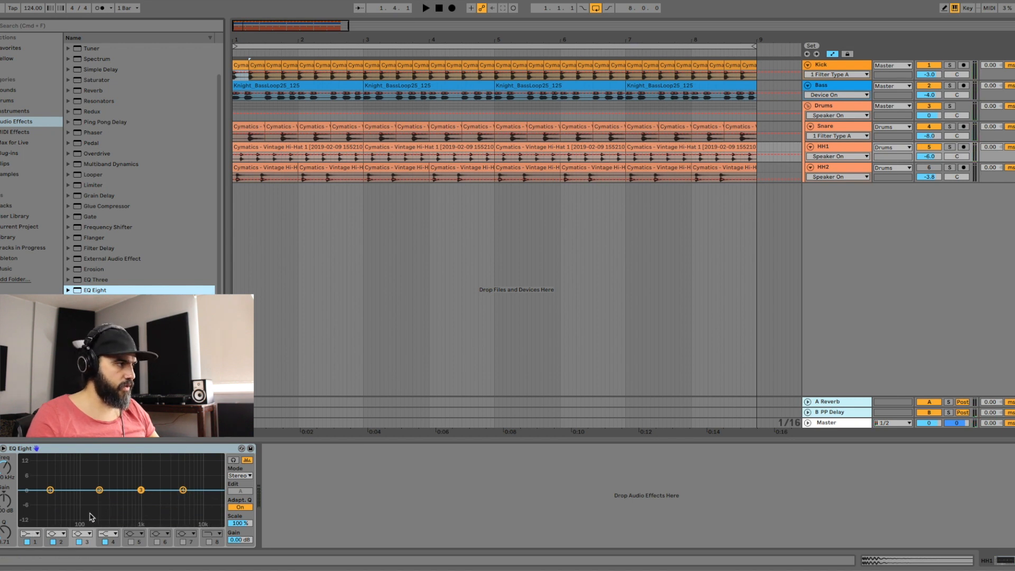
Step: Set band 1 of HH1's EQ Eight to the gentle 12 dB low-cut filter
click(32, 538)
click(38, 535)
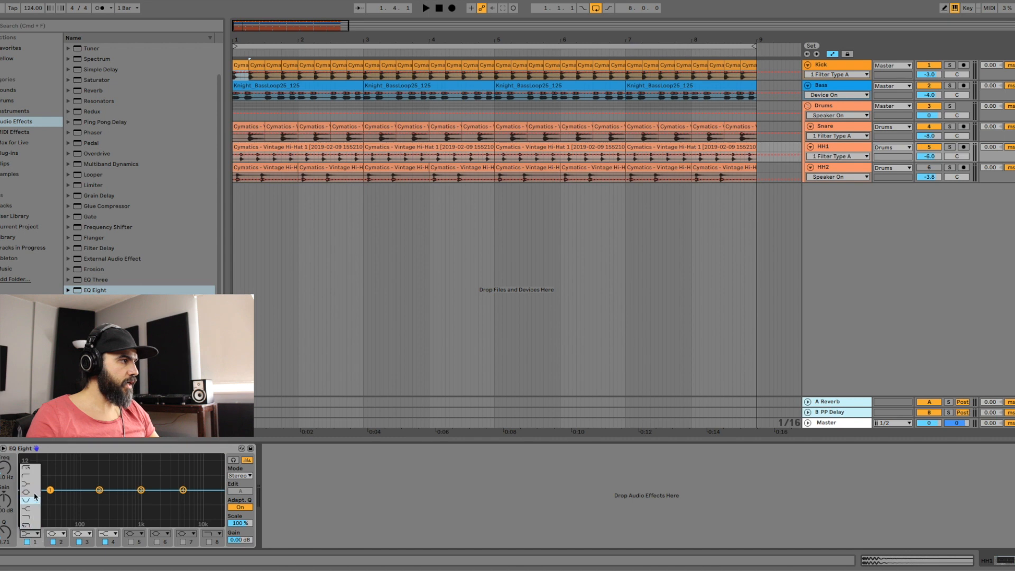
click(31, 470)
click(29, 533)
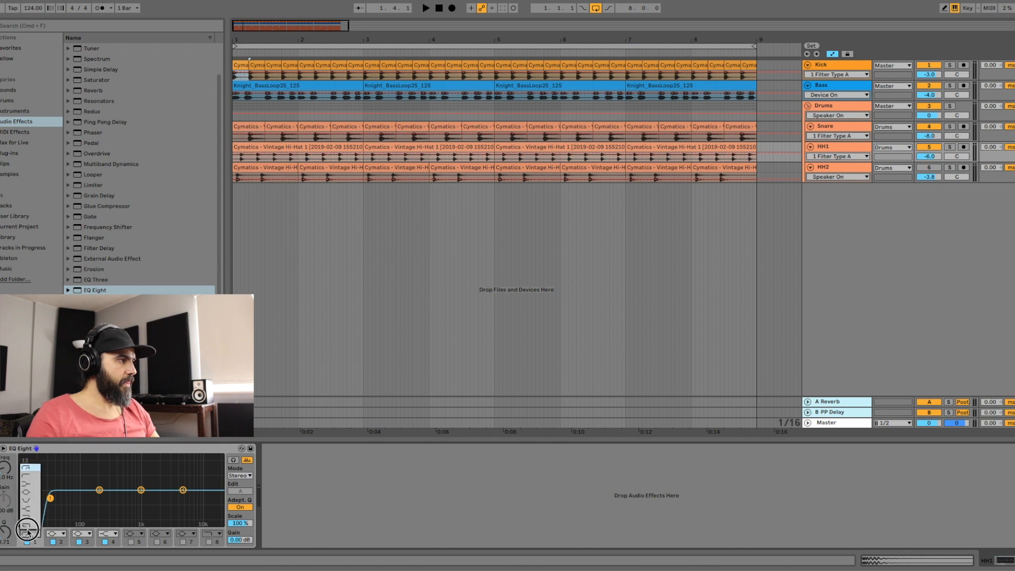
click(30, 476)
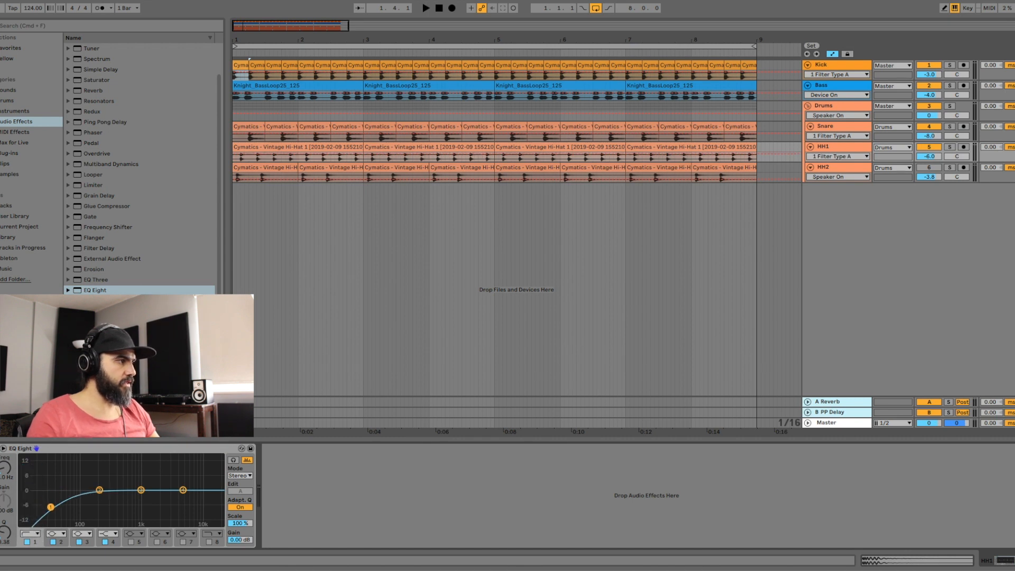
Step: Raise HH1's low-cut frequency to between 100 Hz and 1 kHz and fine-tune it with HH1 soloed
mouse_move(74, 504)
mouse_down()
mouse_move(105, 509)
mouse_move(90, 510)
mouse_up()
key(space)
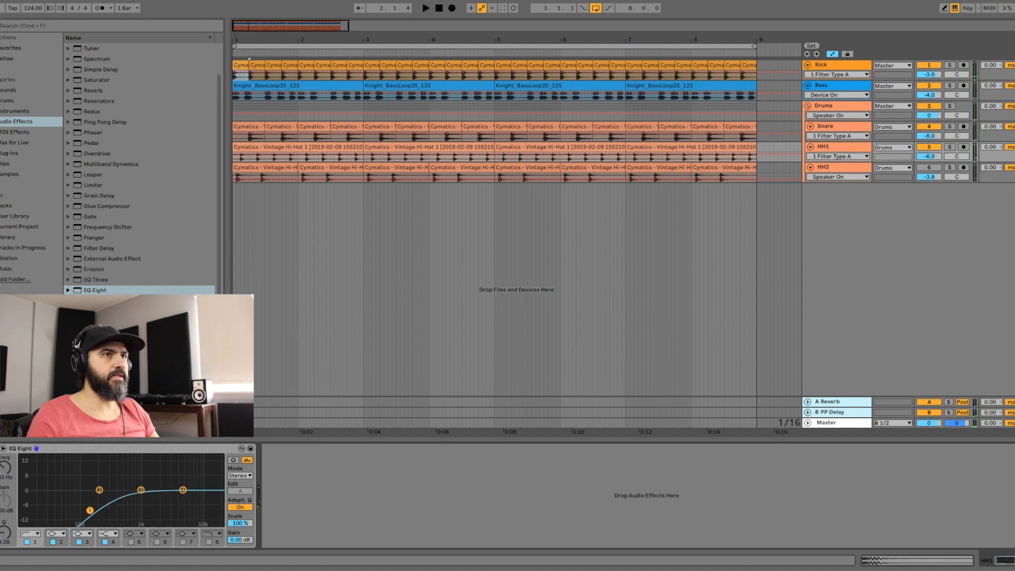
click(950, 147)
key(space)
mouse_move(90, 510)
mouse_down()
mouse_move(139, 511)
mouse_move(89, 506)
mouse_up()
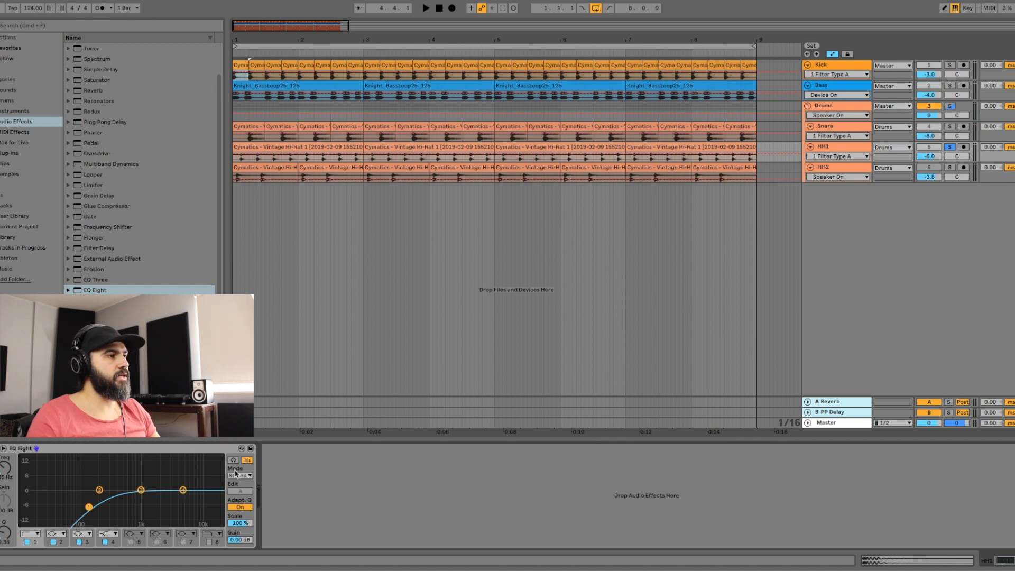
Step: Switch HH1's EQ Eight to M/S mode and cut the side channel's lows higher than the mid's, at about 500 Hz
click(242, 478)
click(240, 500)
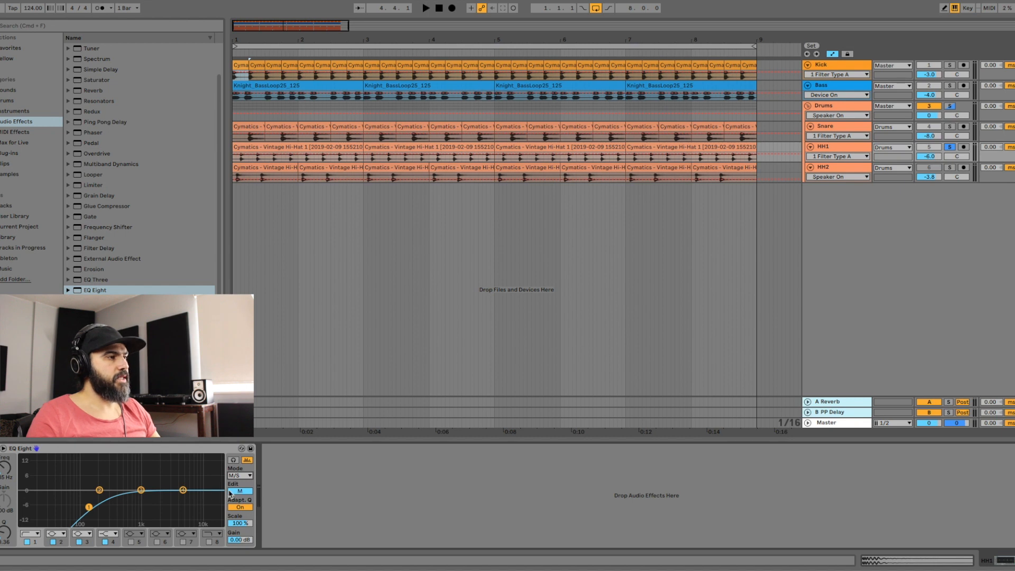
click(235, 491)
click(27, 541)
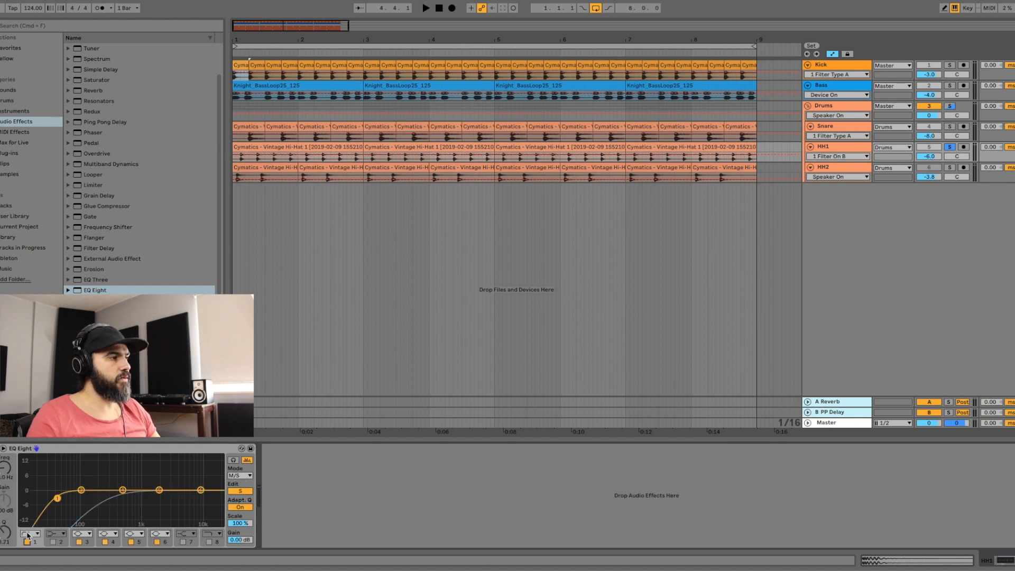
key(space)
drag(112, 501, 124, 503)
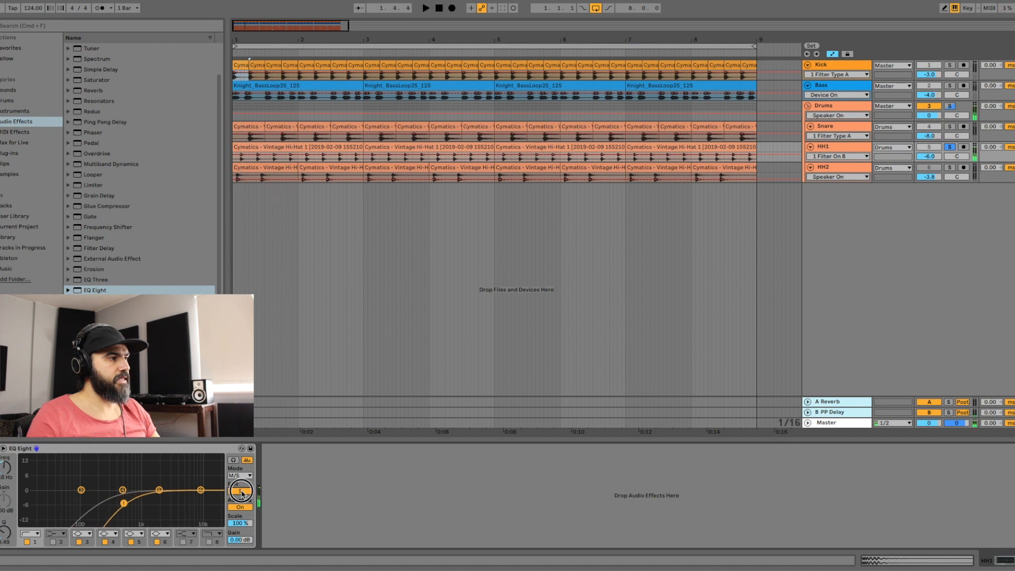
Step: Audition HH1's mid and side EQ, then slightly boost the mid channel's highs with band 4
click(237, 491)
click(240, 491)
key(space)
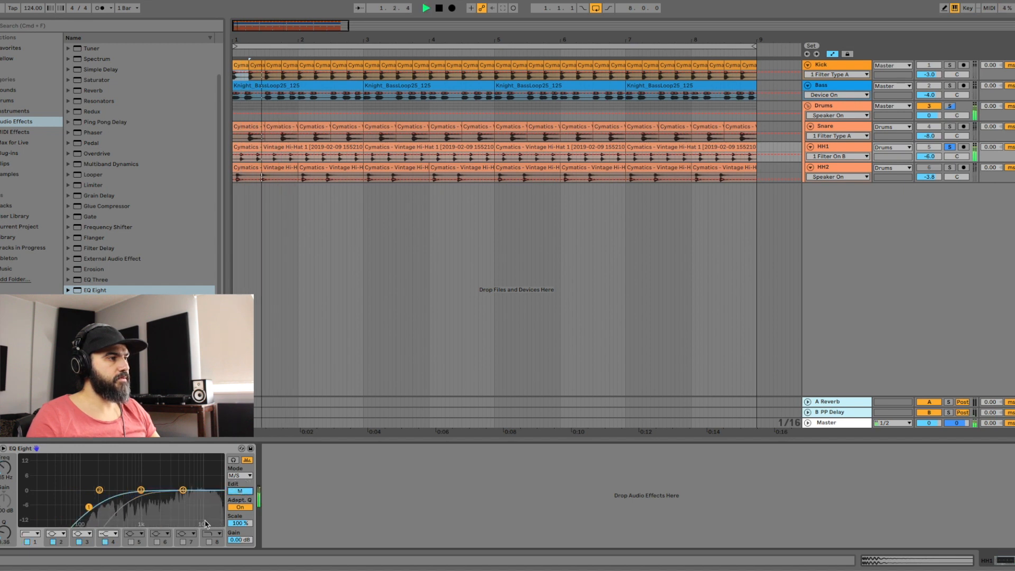
key(space)
key(space)
key(space)
click(237, 490)
click(184, 490)
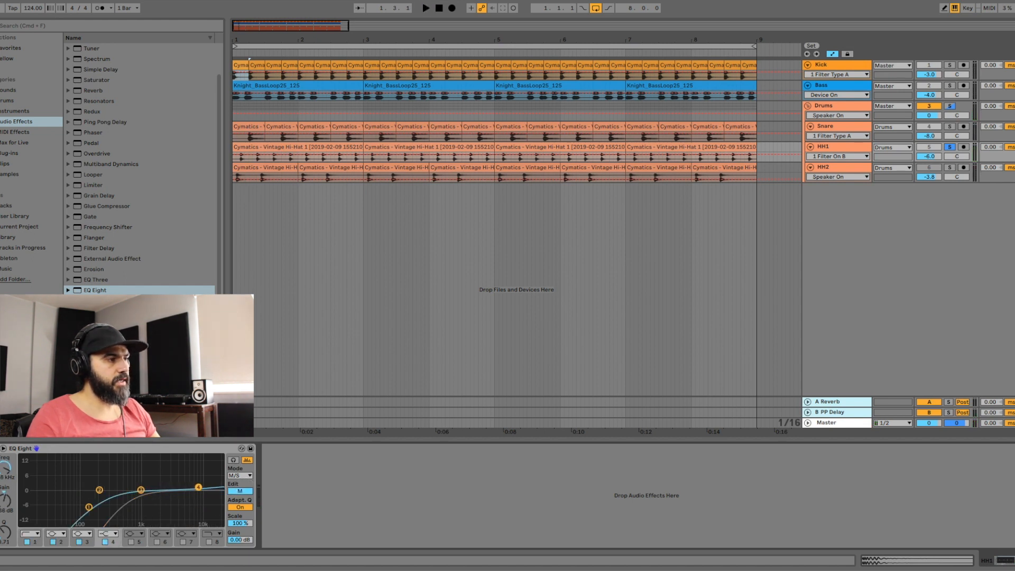
Step: Boost HH1's side channel slightly at about 5 kHz with band 5, then return to editing the mid channel
click(242, 492)
click(242, 493)
click(242, 492)
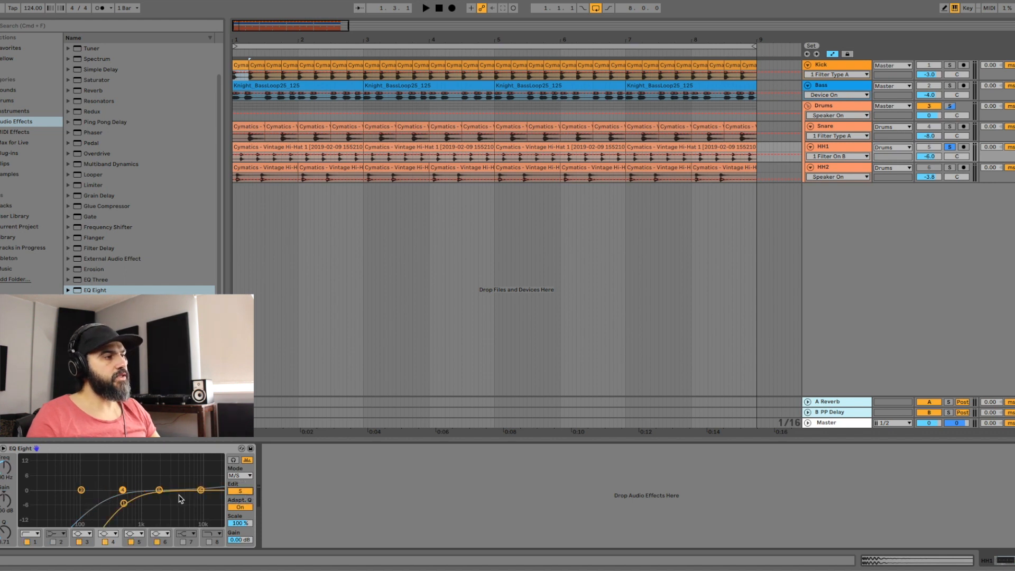
click(159, 490)
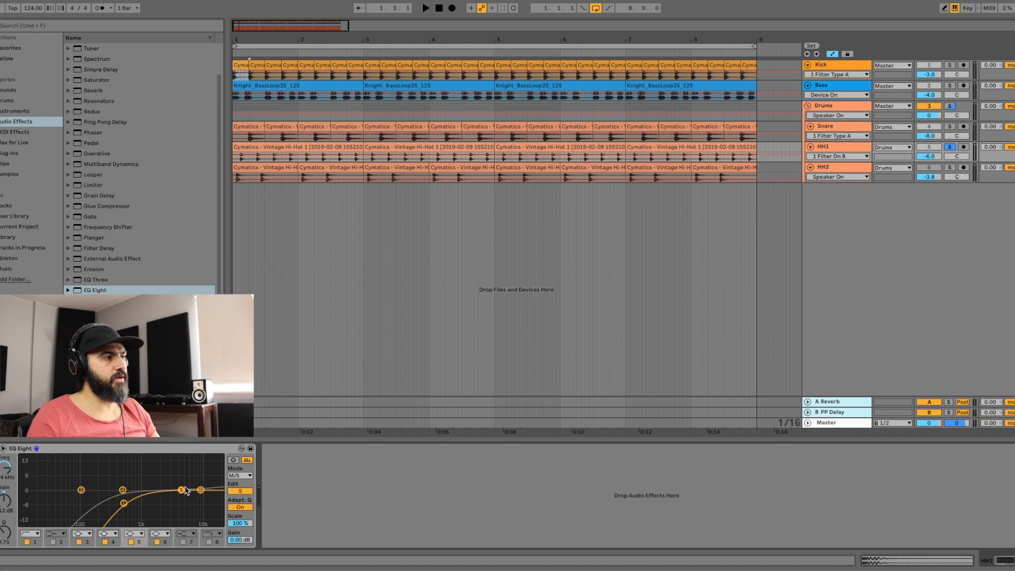
key(space)
drag(177, 488, 182, 488)
key(space)
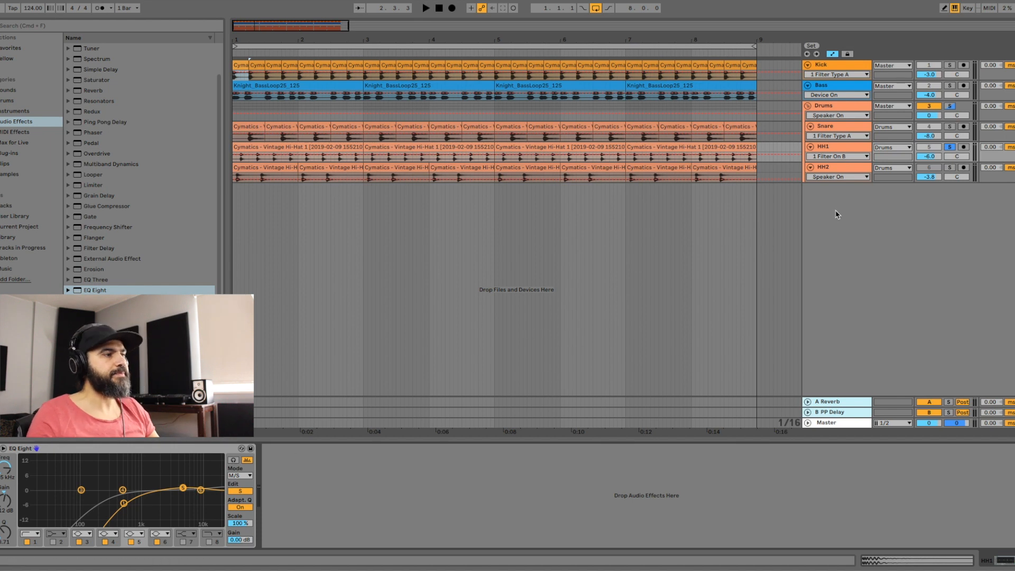
click(253, 490)
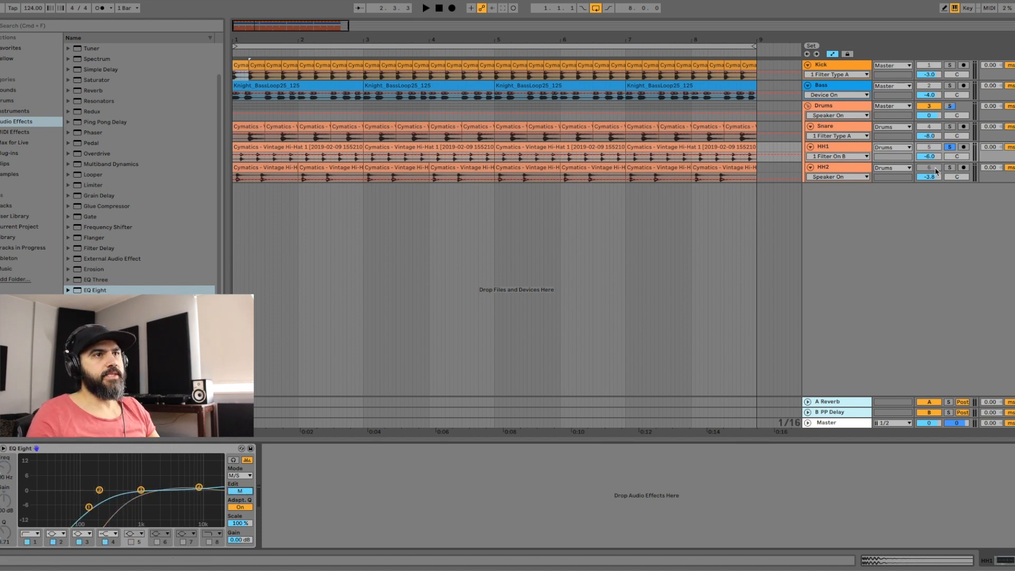
Step: Solo HH2 with the loop playing and add EQ Eight to the track
key(space)
click(849, 167)
drag(112, 290, 409, 177)
Step: Cut HH2's lows with a 12 dB low-cut on band 1 and slightly boost about 5 kHz with band 3
click(28, 535)
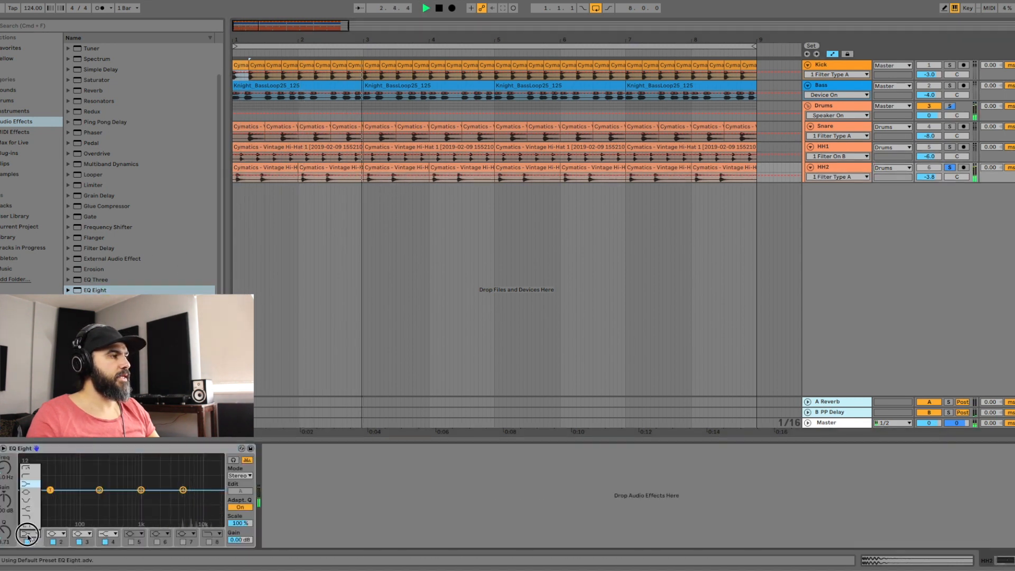
click(25, 475)
drag(53, 499, 186, 488)
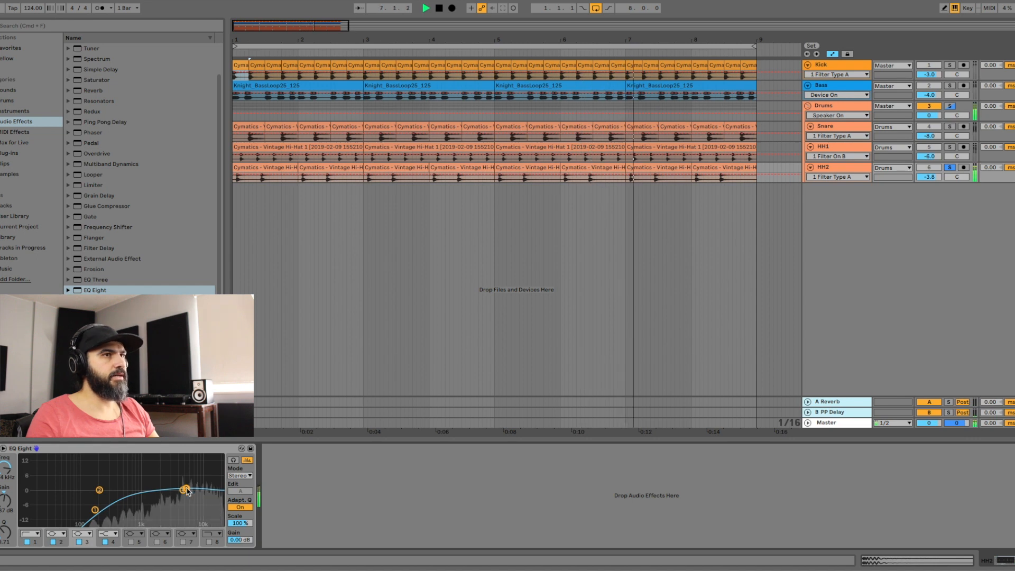
Step: Audition the Drums group soloed, unsolo it to hear the full mix, and stop playback with Drums selected
click(950, 106)
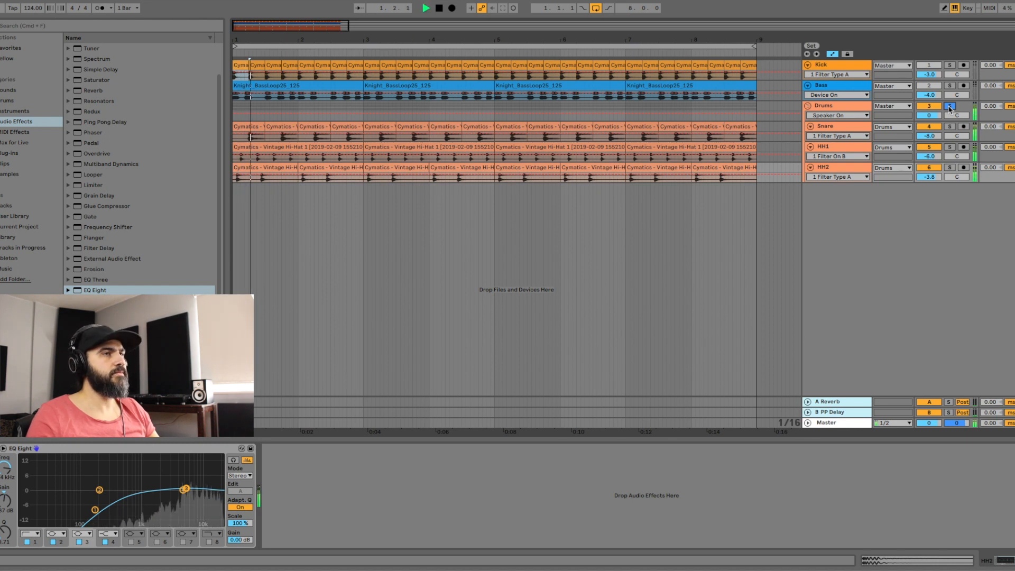
click(950, 107)
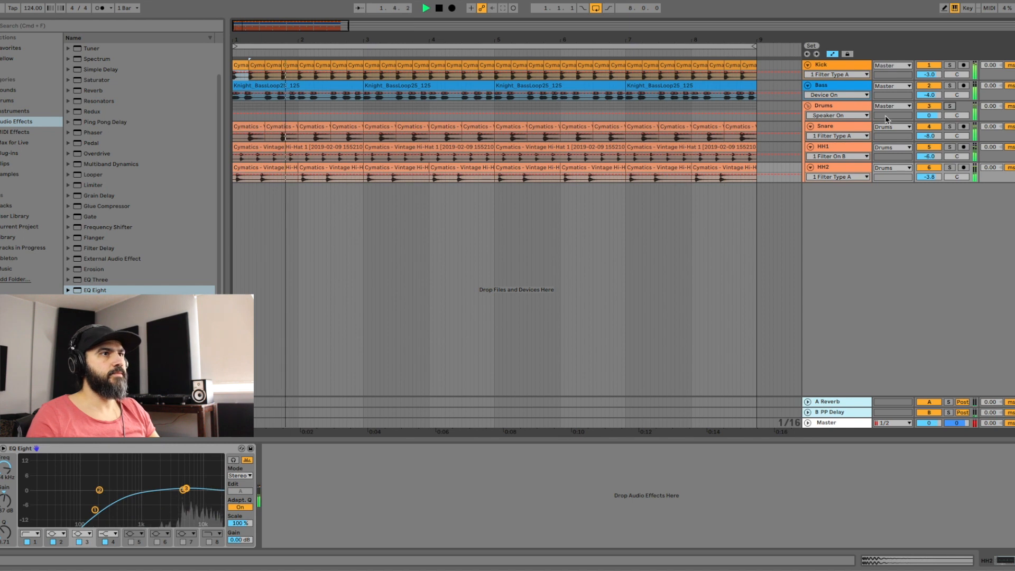
click(831, 107)
key(space)
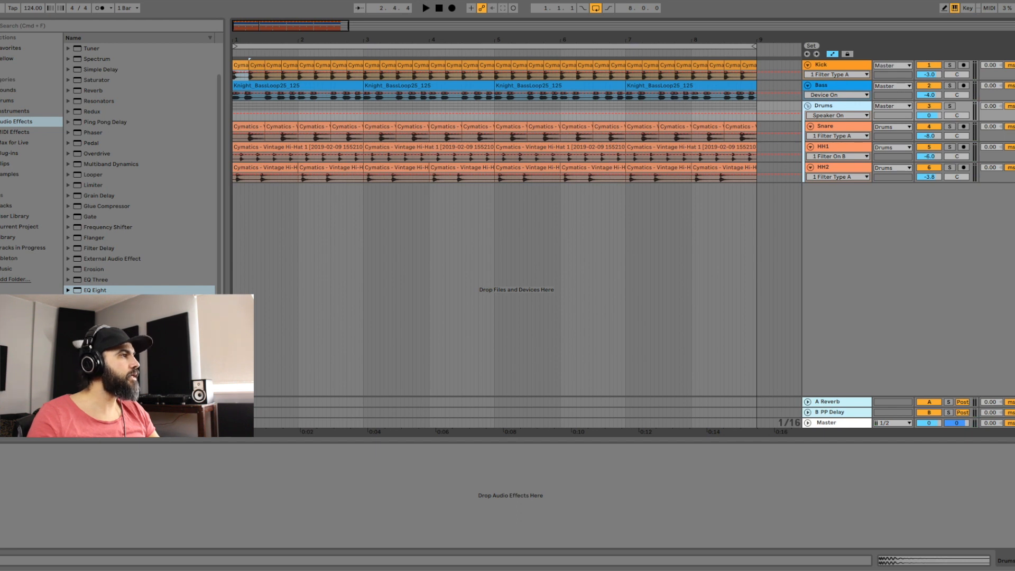
Step: Add Glue Compressor to the soloed Drums group and set its dry/wet to 60%
drag(95, 210, 308, 108)
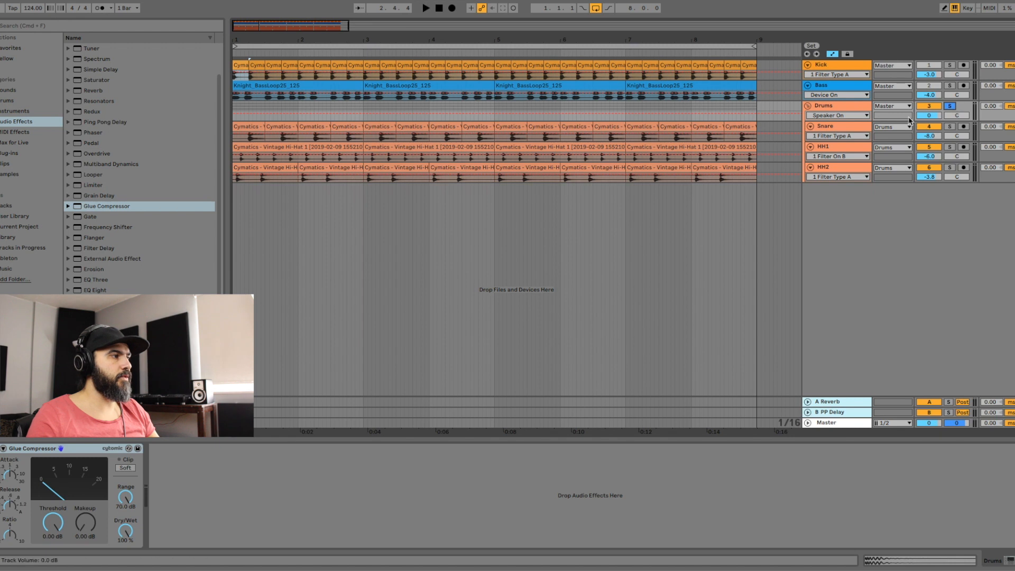
click(125, 532)
drag(126, 533, 125, 535)
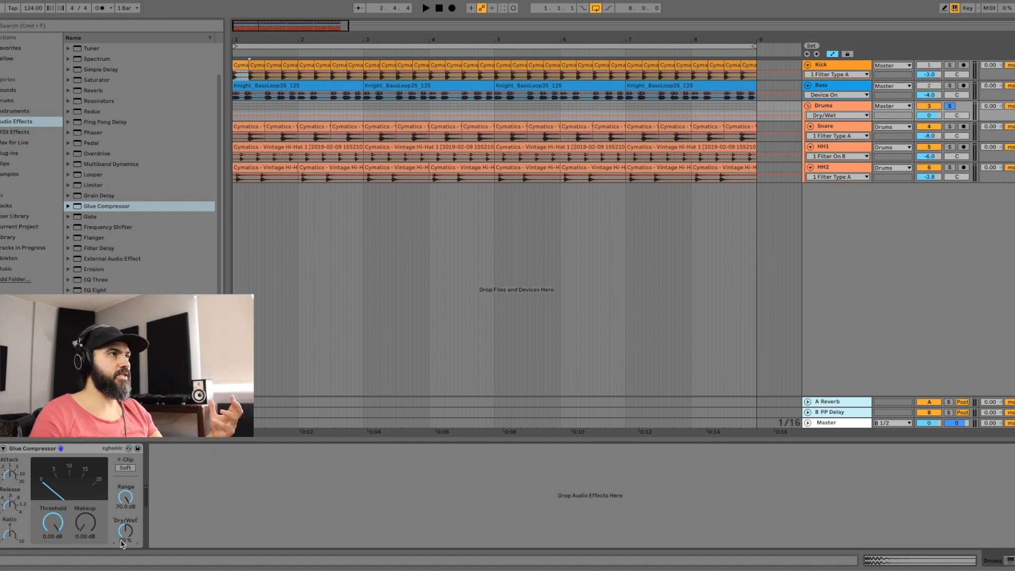
Step: Adjust the Drums Glue Compressor's attack, set its threshold to -10.5 dB and makeup to 2.33 dB while auditioning
click(10, 474)
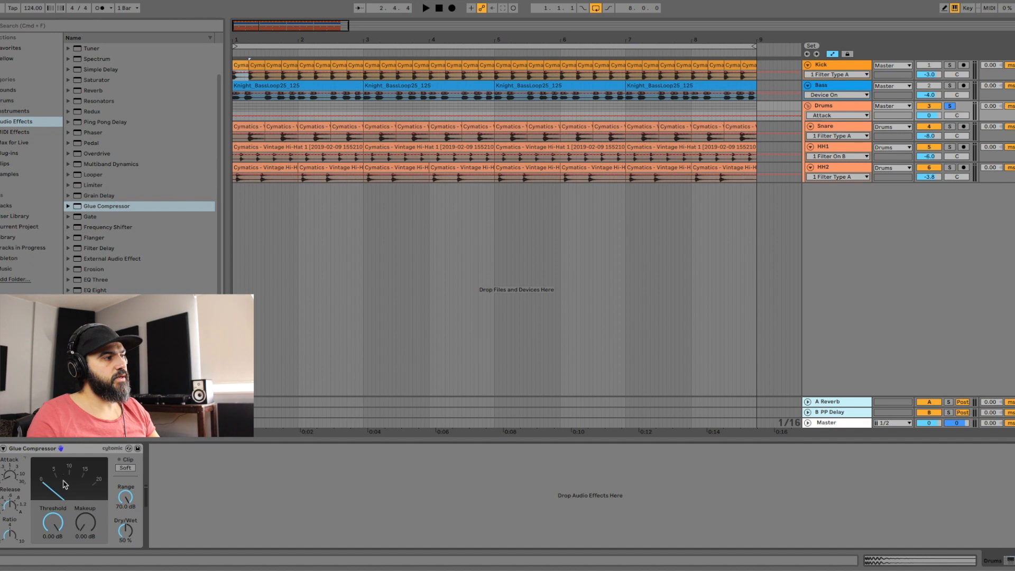
drag(48, 523, 45, 502)
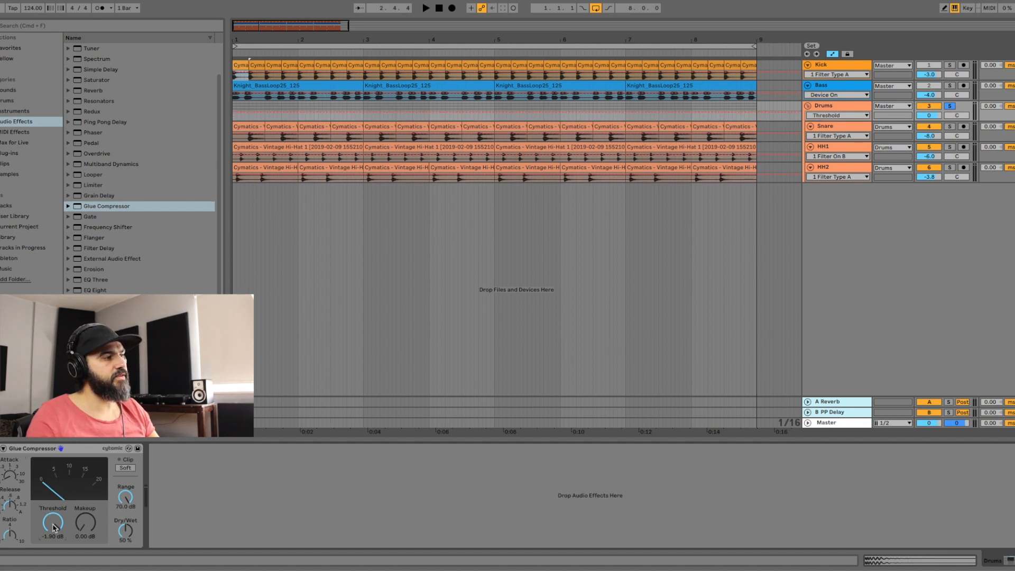
drag(53, 522, 53, 537)
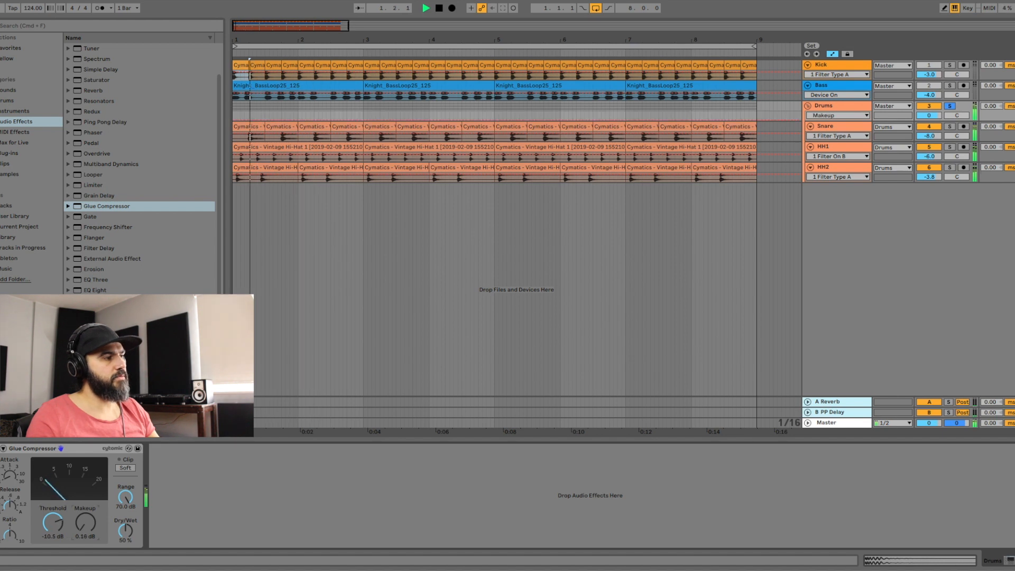
drag(85, 523, 85, 506)
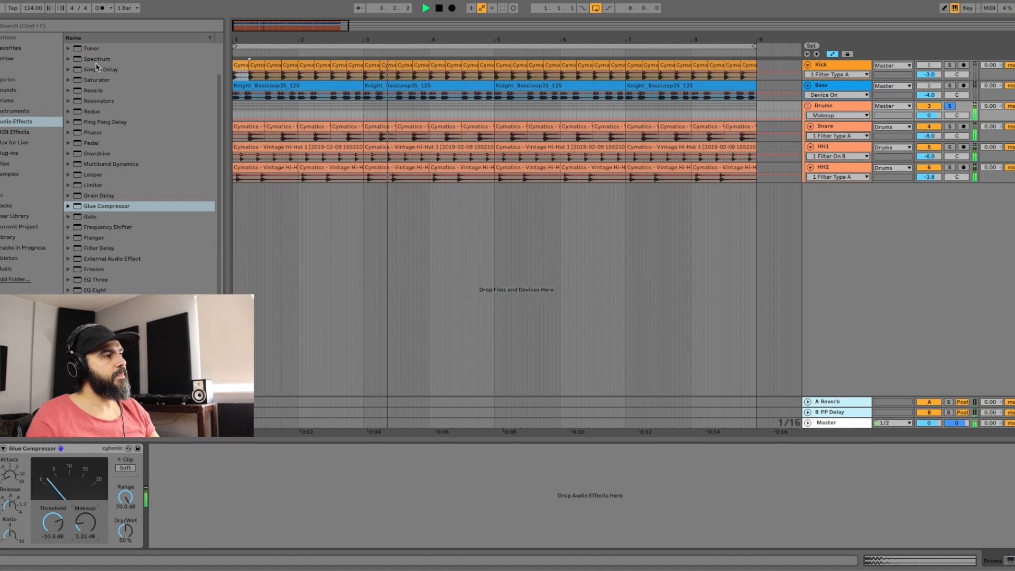
key(space)
Step: Find ValhallaVintageVerb among the plug-ins and add it after the Glue Compressor on the Drums group
click(70, 27)
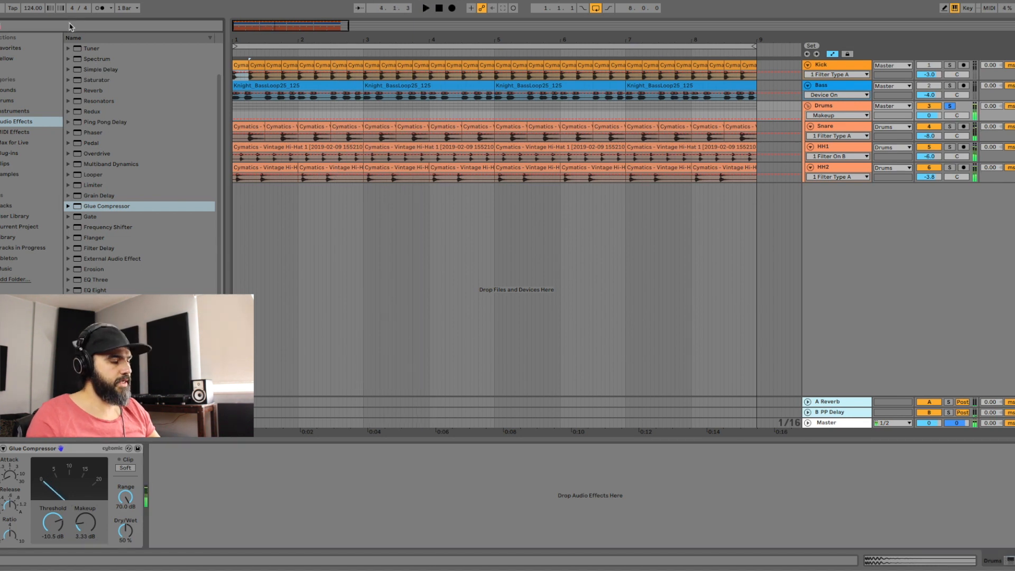
text(valhal)
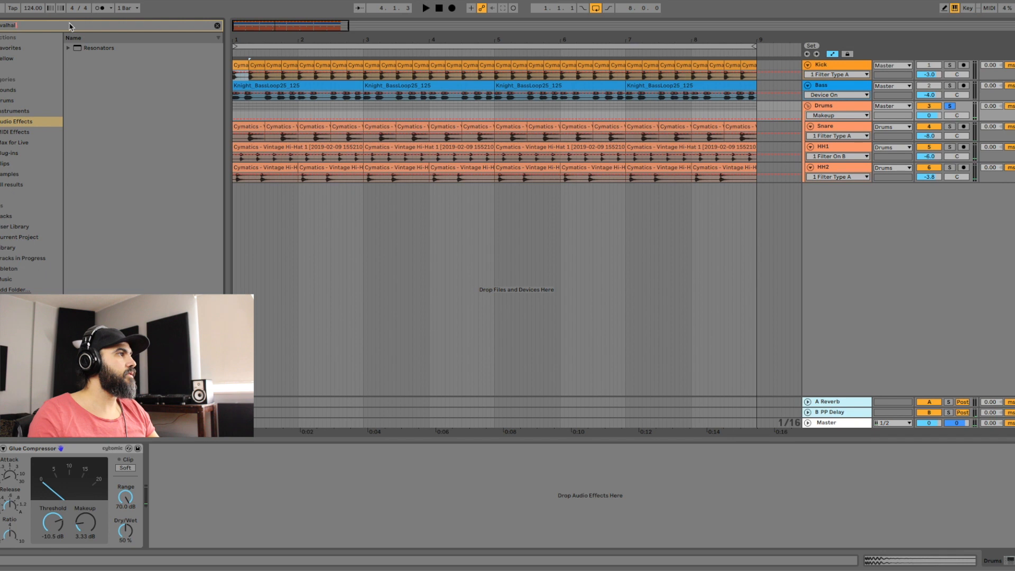
click(10, 153)
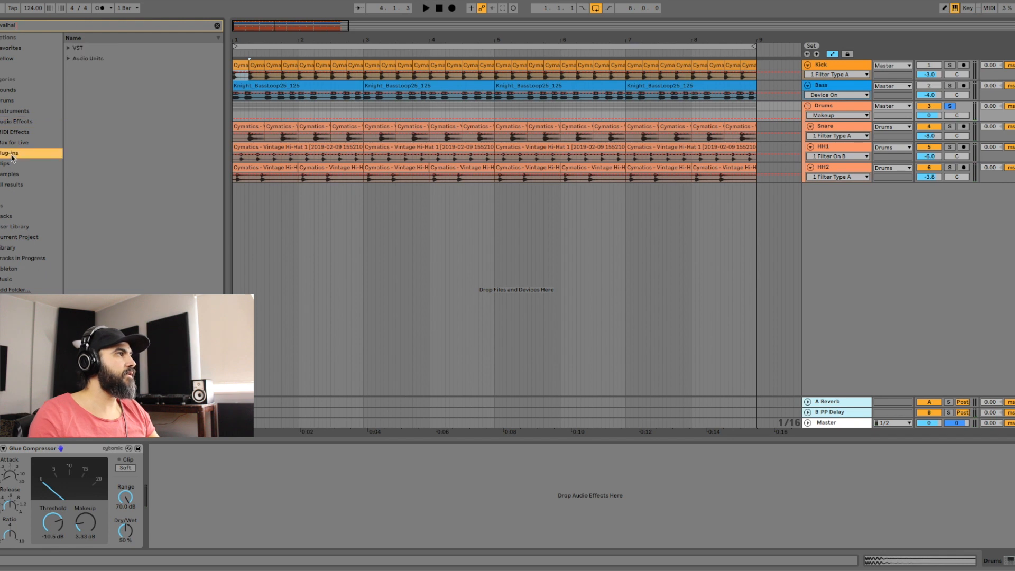
click(68, 48)
drag(93, 59, 199, 468)
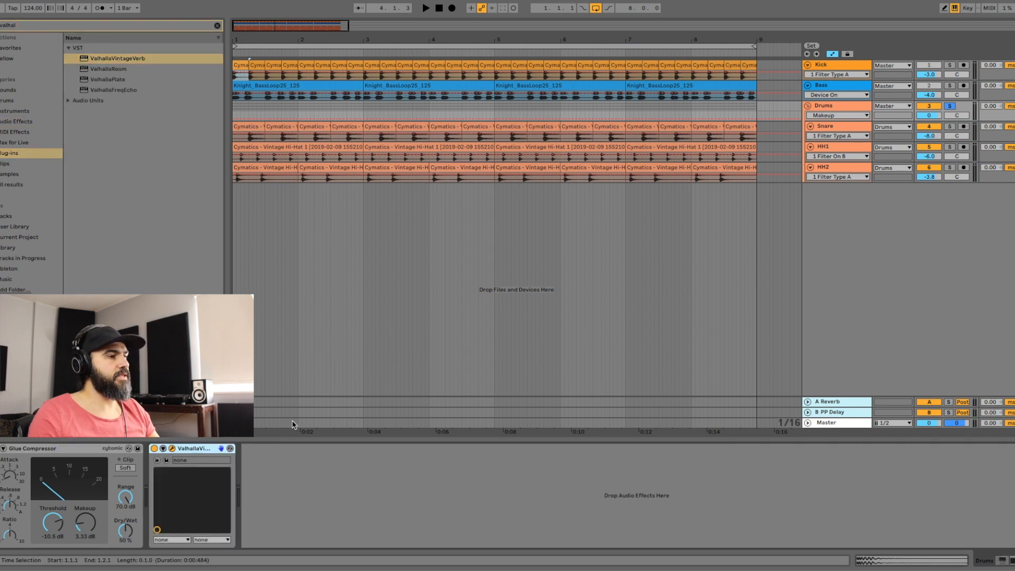
drag(597, 412, 646, 176)
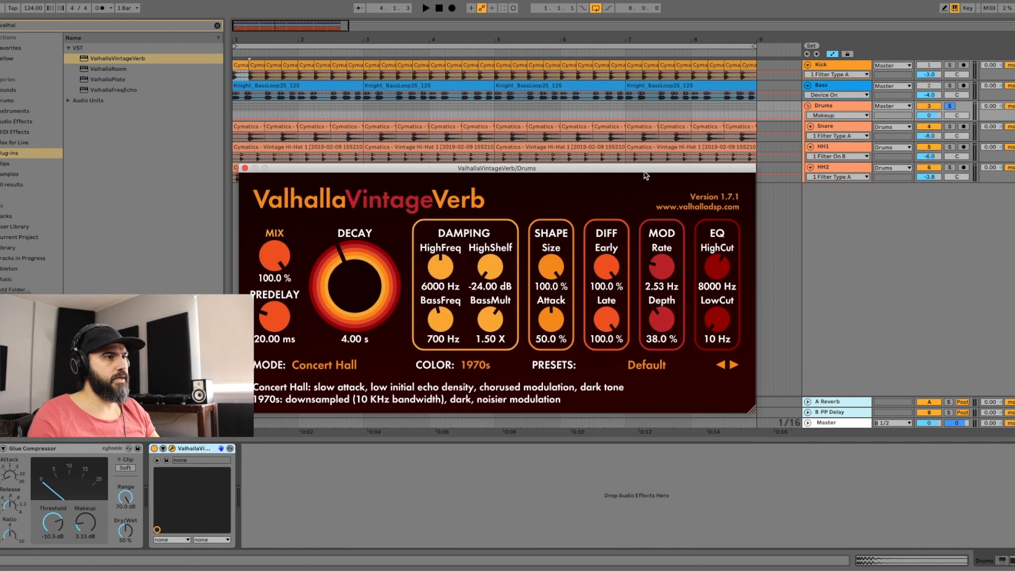
Step: Load the reverb's Large Ambience preset and lower its mix to about 12.8% while auditioning the drums
click(618, 363)
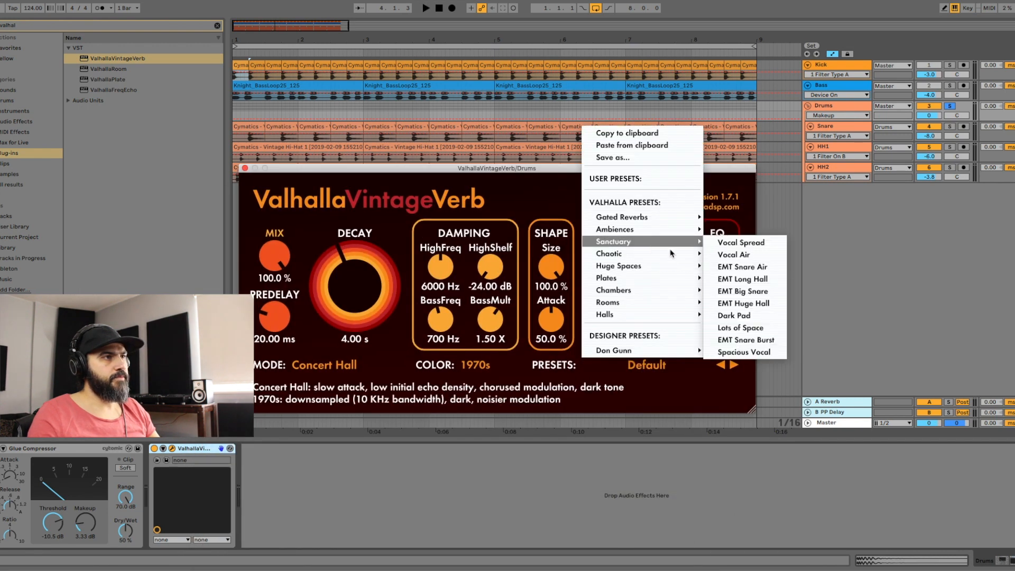
mouse_move(645, 230)
click(721, 228)
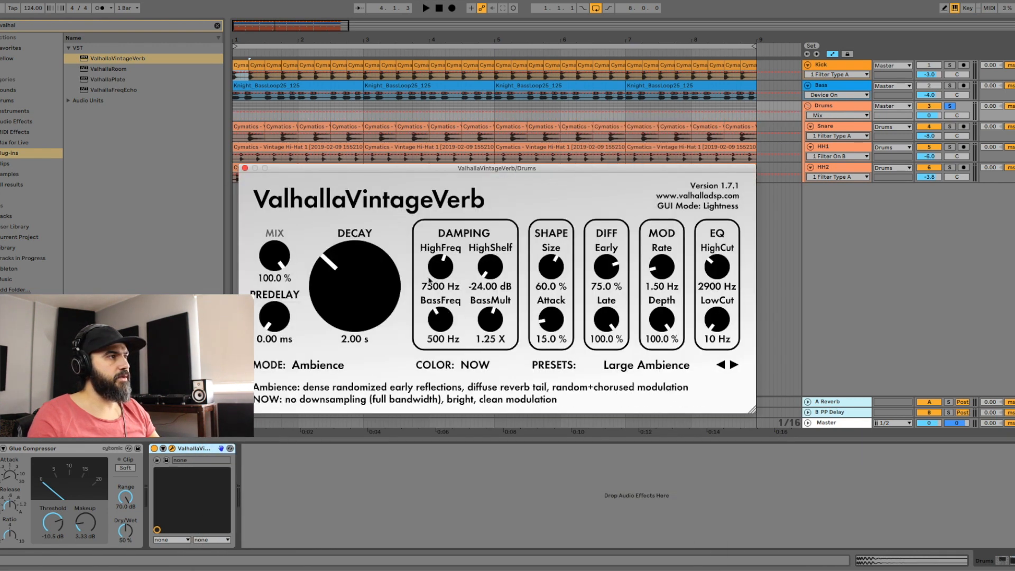
drag(267, 267, 269, 374)
key(space)
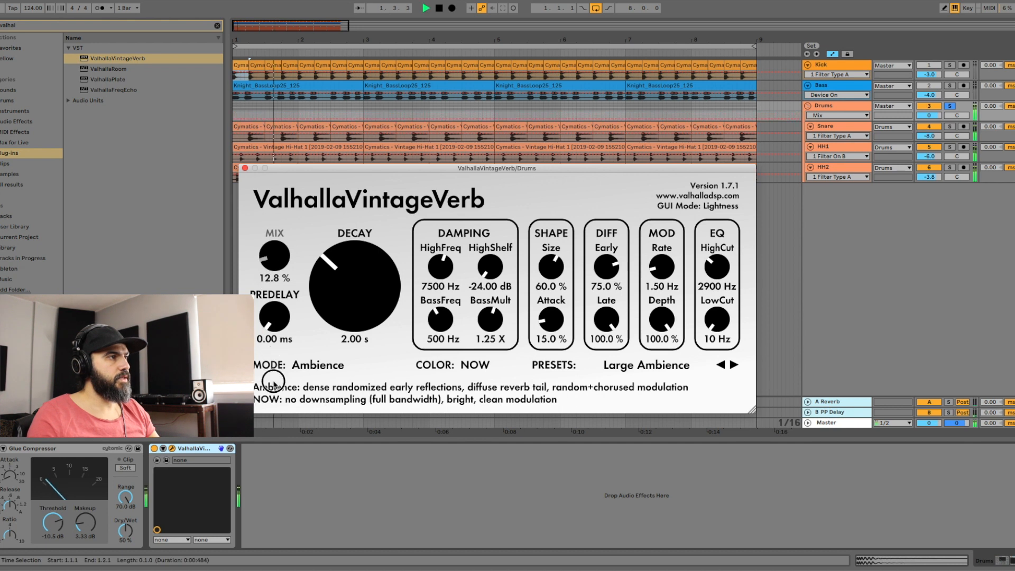
Step: Adjust the drum reverb to 16.4% mix, 6.69 s decay and 62.37 ms predelay while auditioning
drag(340, 303, 341, 259)
drag(272, 312, 272, 295)
key(space)
drag(279, 255, 279, 252)
drag(271, 308, 270, 291)
drag(269, 327, 269, 316)
drag(325, 290, 326, 297)
key(space)
drag(275, 331, 284, 342)
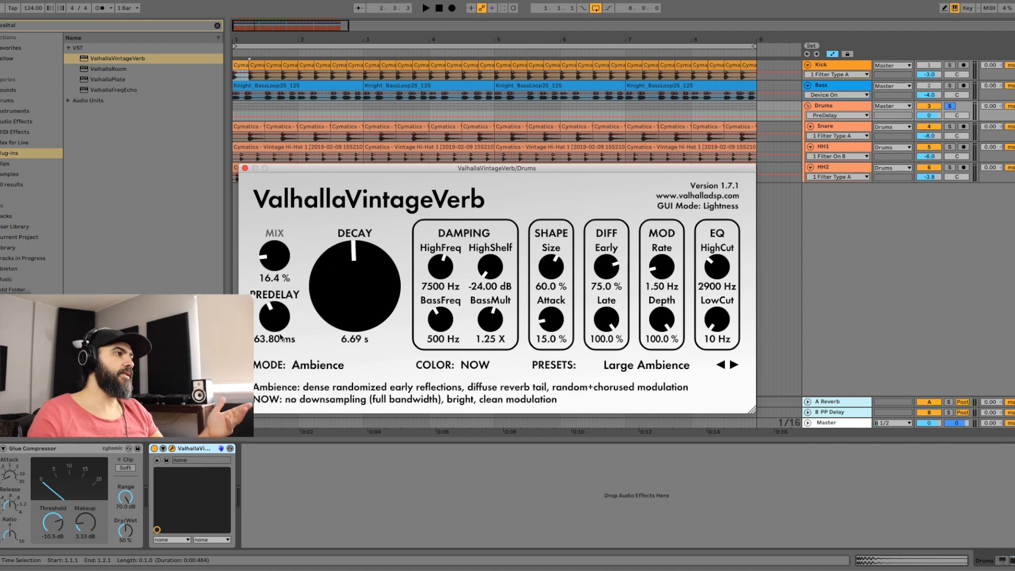
drag(279, 321, 279, 324)
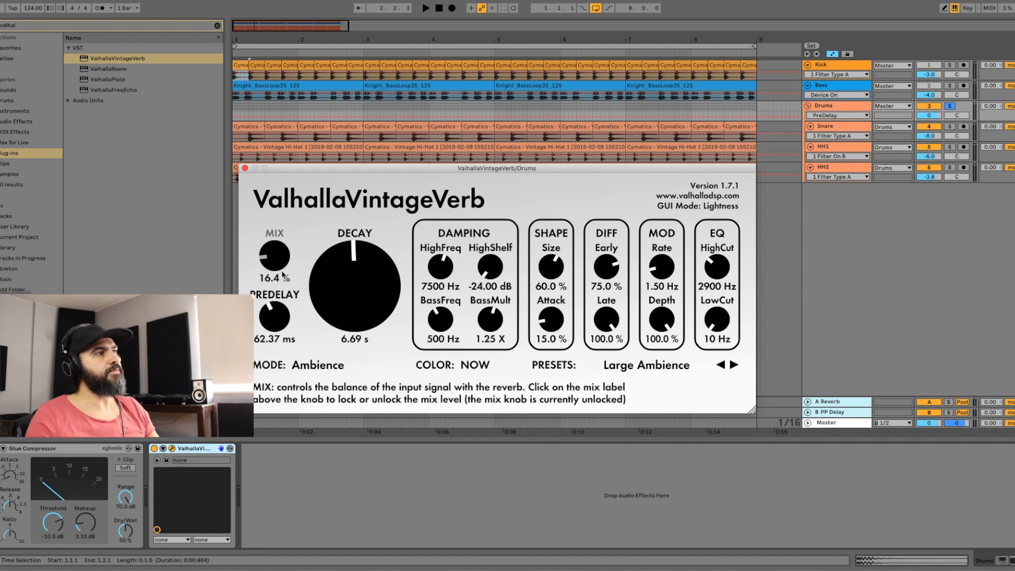
Step: Add EQ Eight after the reverb on the Drums group, close the reverb window and audition the drums
click(66, 29)
text(eq)
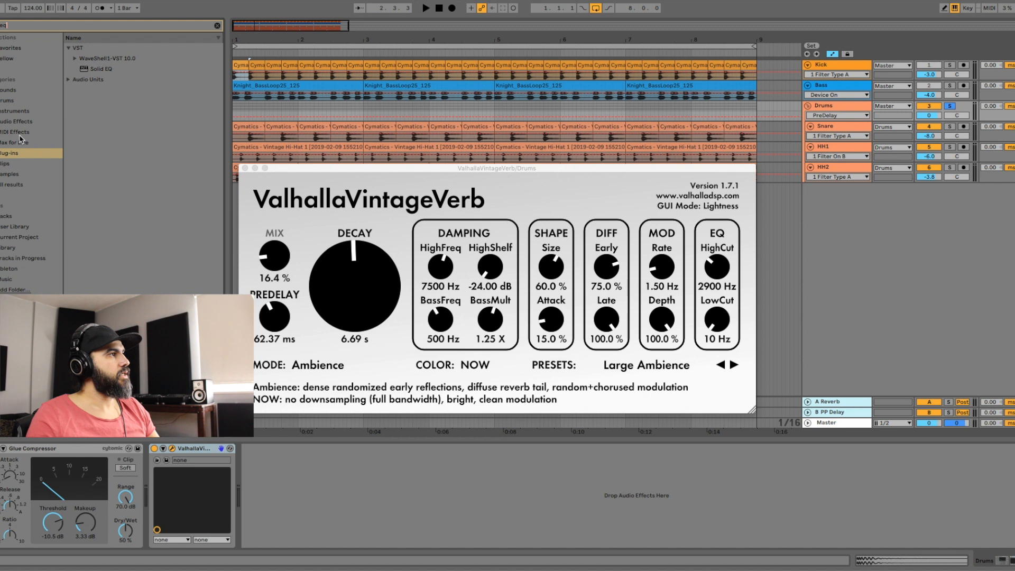
click(15, 132)
click(18, 121)
drag(90, 68, 376, 482)
click(246, 168)
key(space)
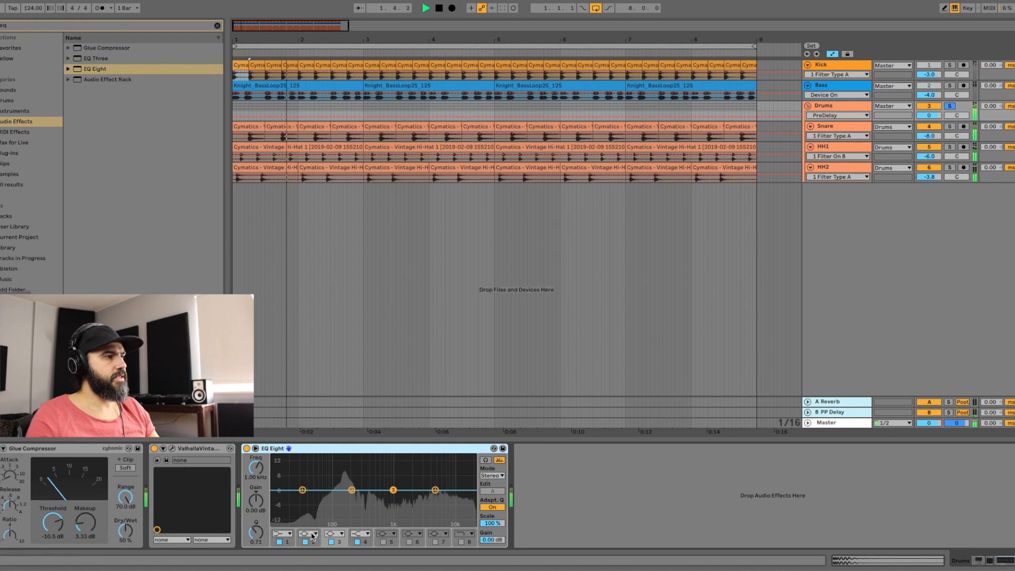
key(space)
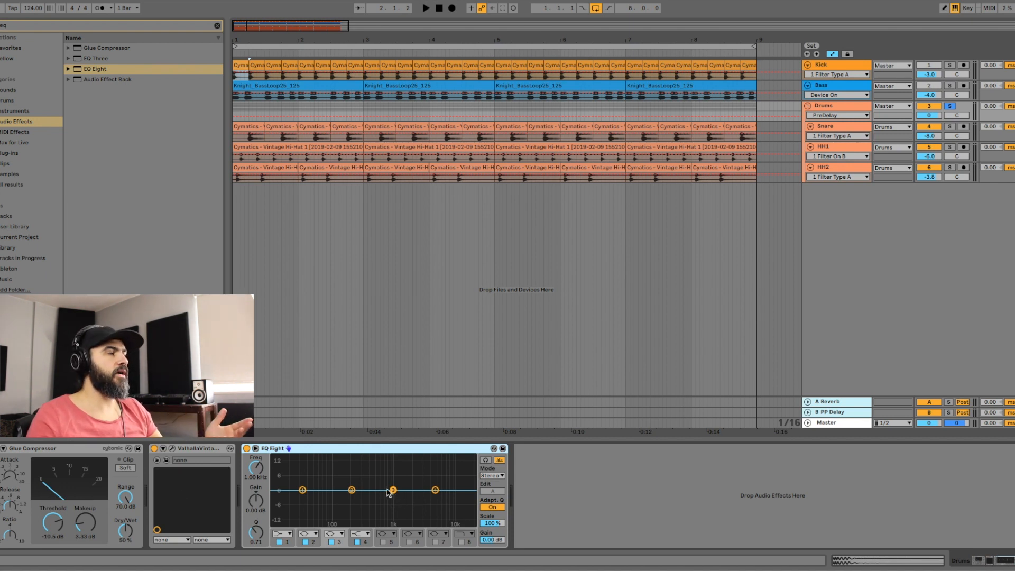
Step: Set band 1 of the Drums EQ Eight to a 12 dB low-cut at about 98 Hz
key(space)
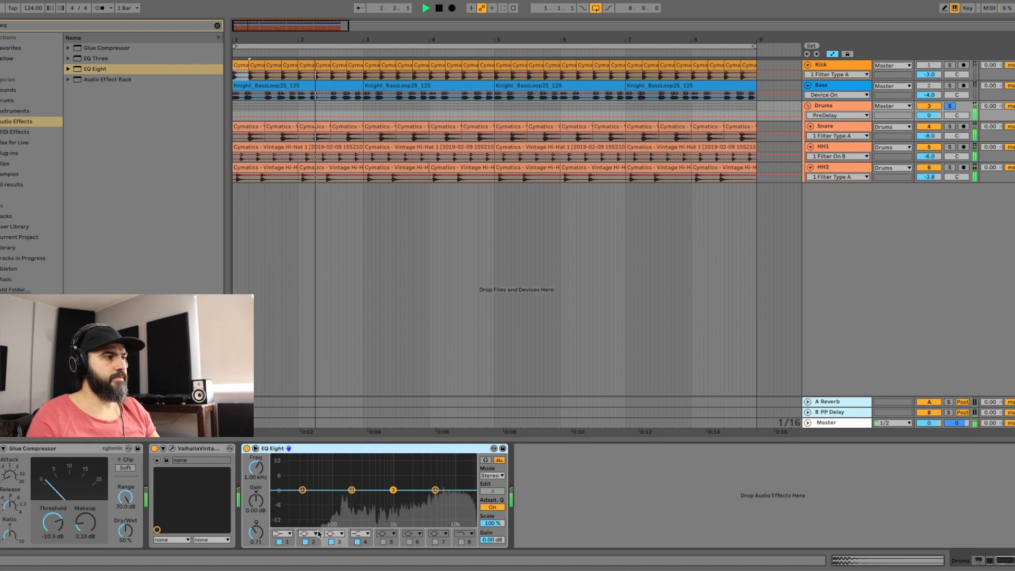
key(space)
click(282, 538)
click(283, 536)
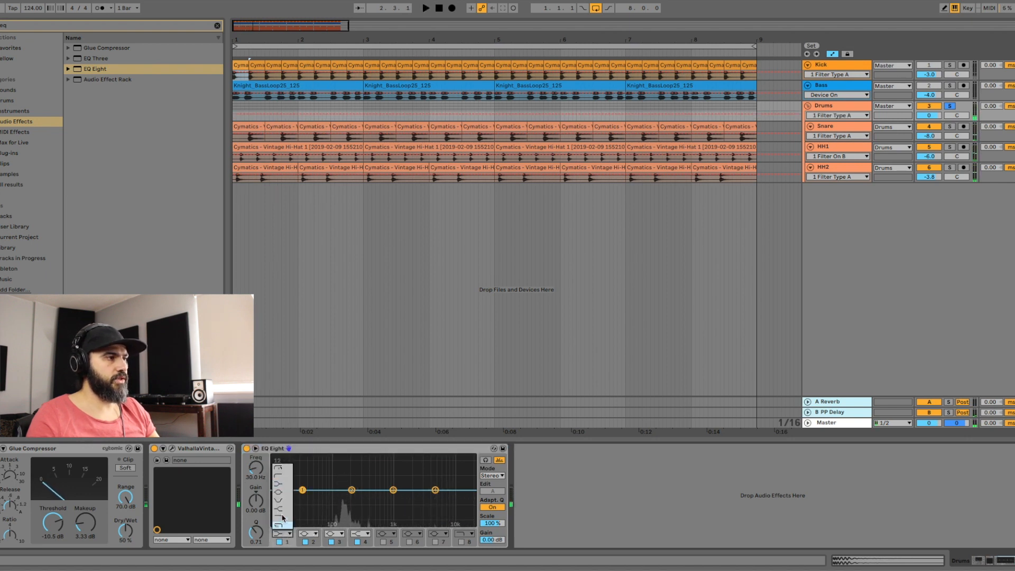
click(281, 476)
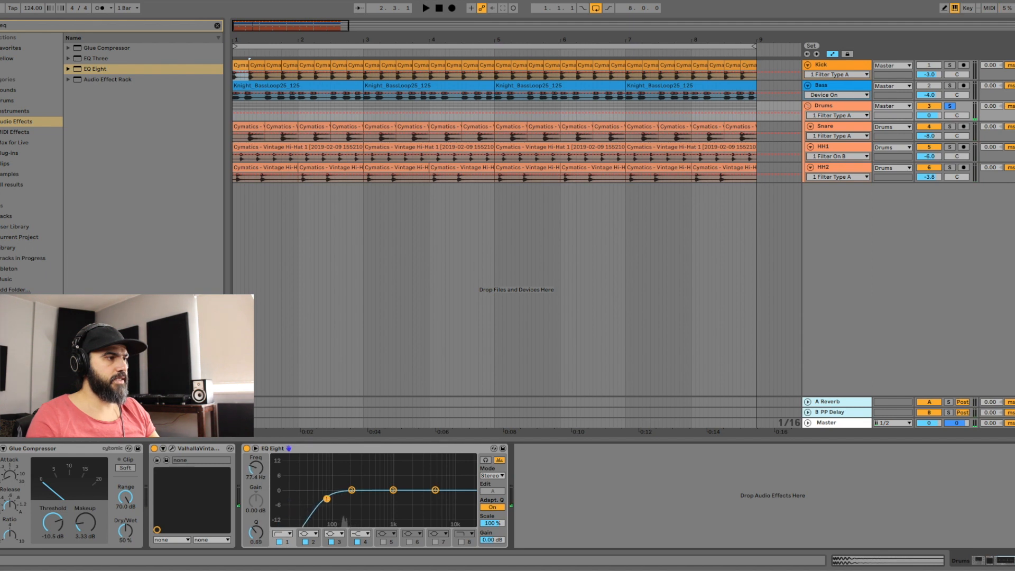
key(space)
drag(336, 499, 332, 498)
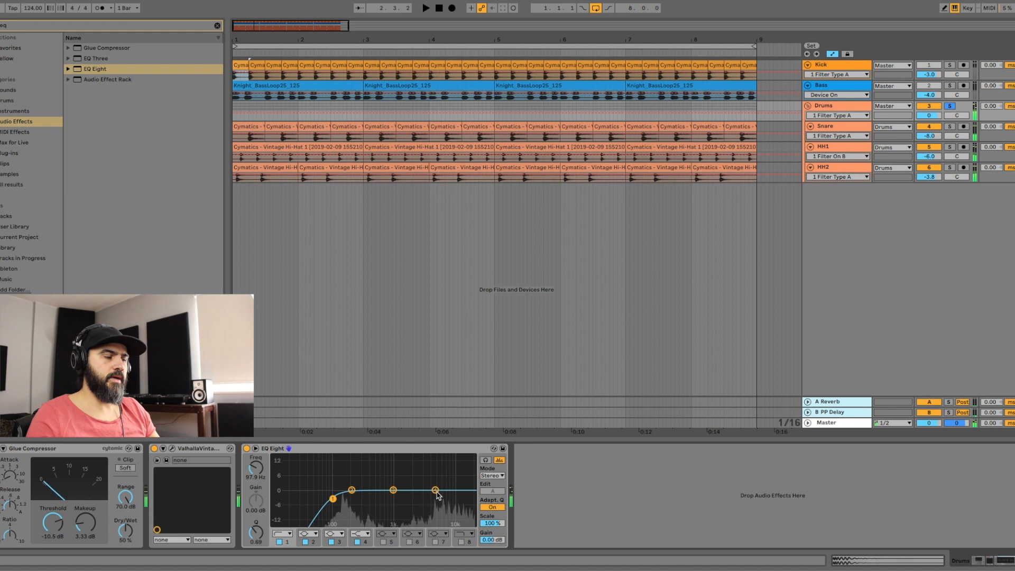
Step: Lower band 4 of the Drums EQ Eight to -1.12 dB at about 4.85 kHz and audition it
drag(436, 493, 434, 493)
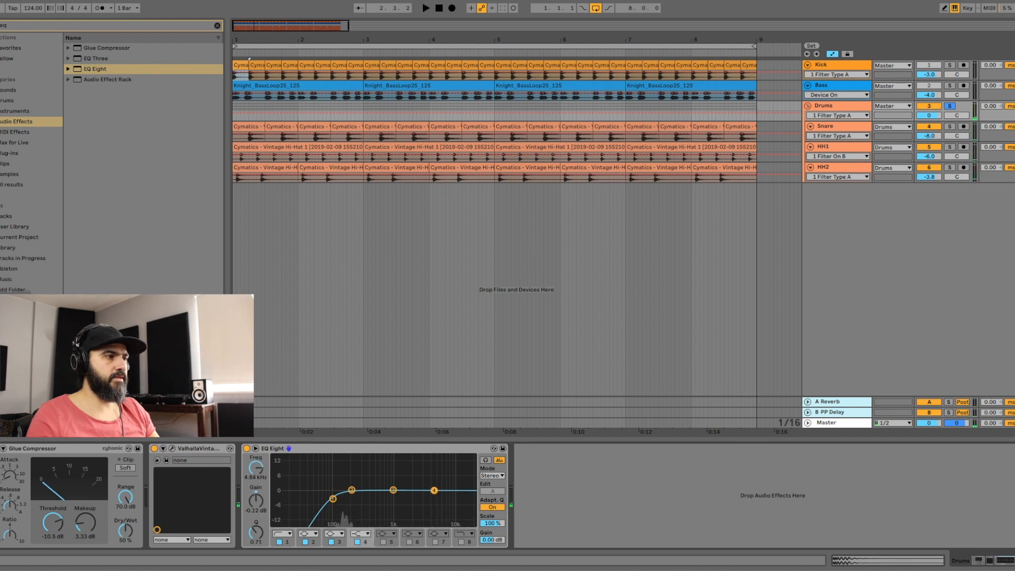
key(space)
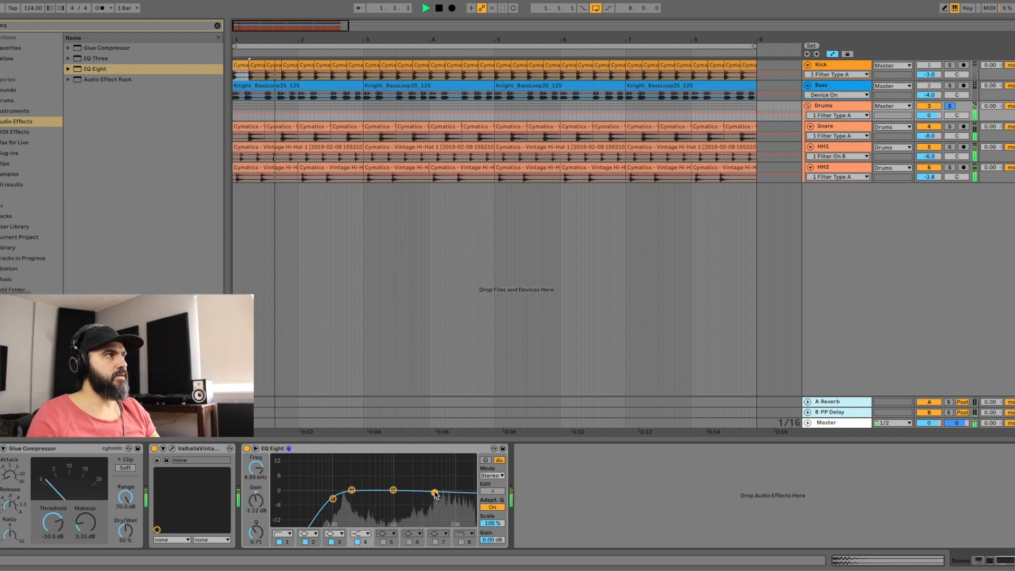
key(space)
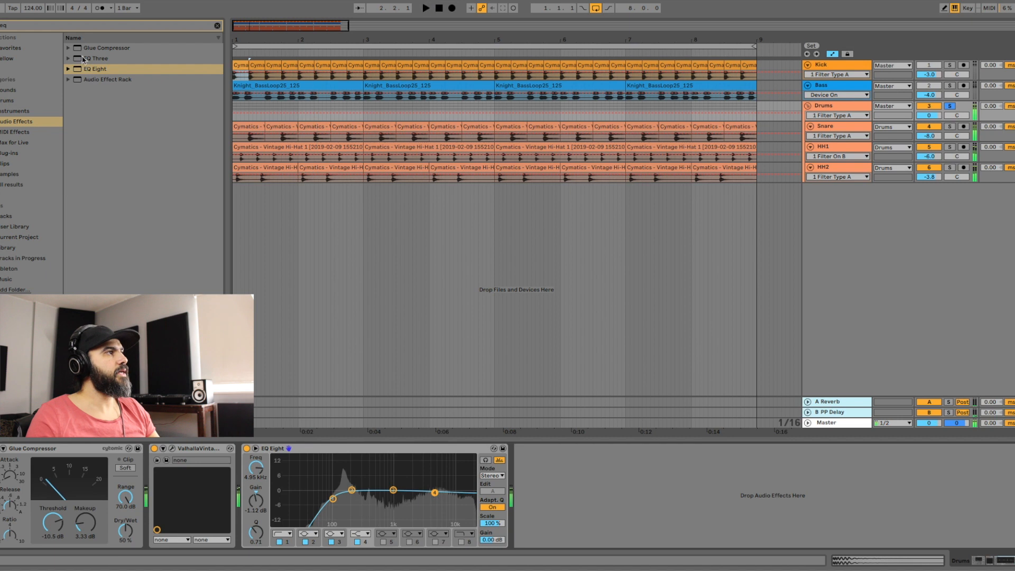
Step: Add a Compressor after the Drums EQ Eight and enable its sidechain with Kick as the source
click(74, 26)
text(comp)
drag(108, 90, 591, 470)
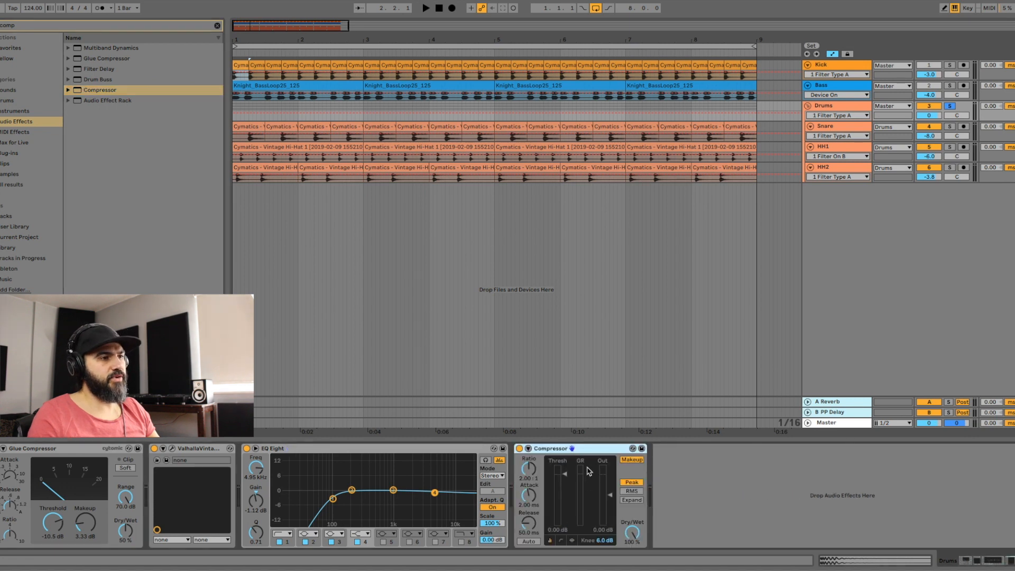
click(575, 540)
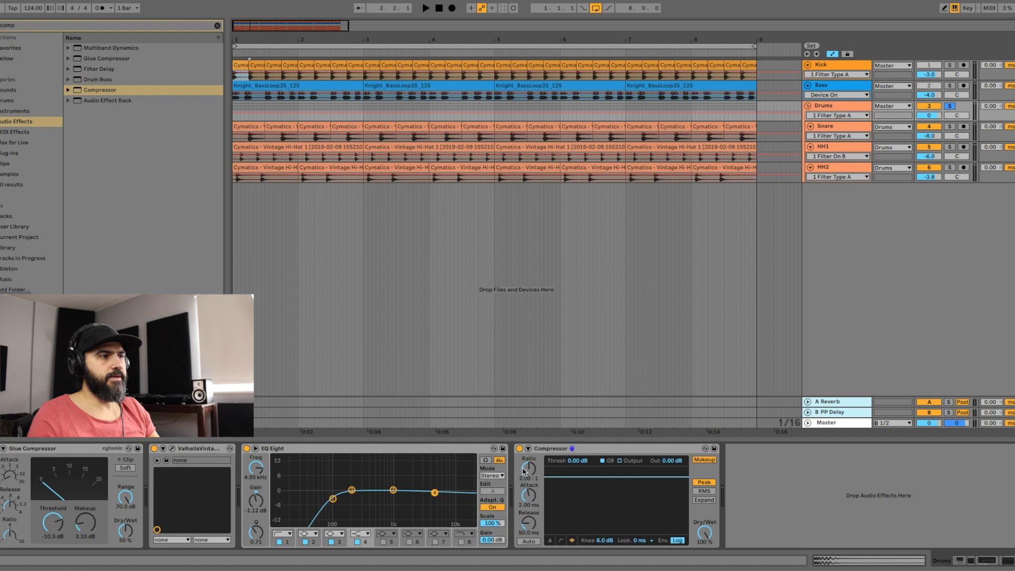
click(528, 448)
click(536, 475)
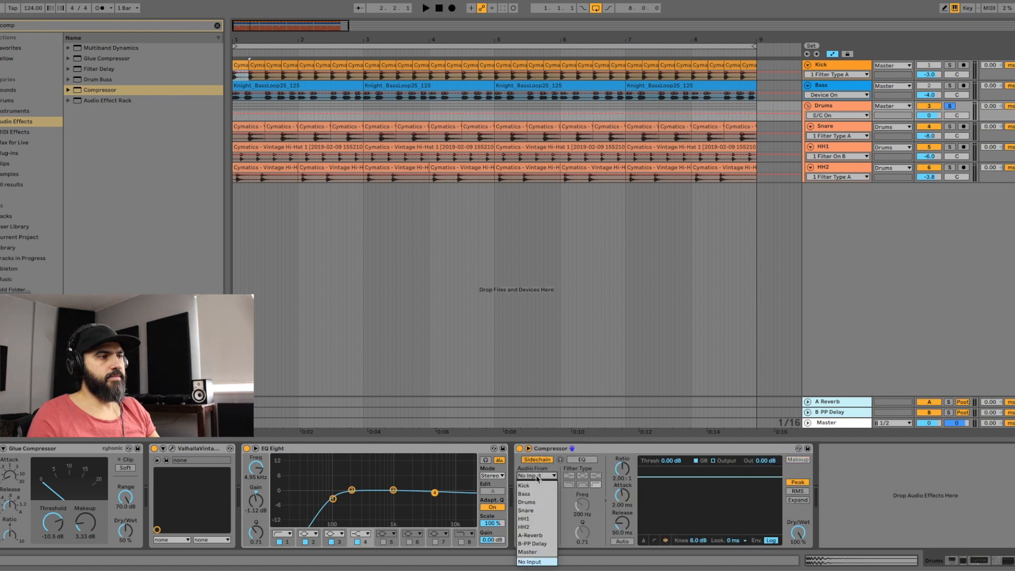
click(525, 485)
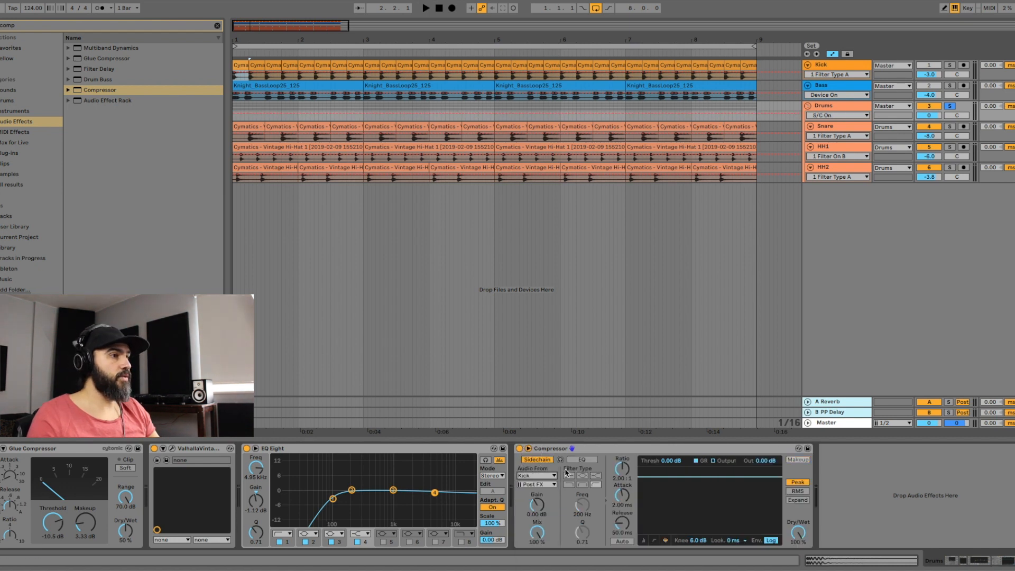
Step: Set the Drums sidechain Compressor to 2.86:1 ratio, 1.39 ms attack and -3.06 dB threshold while auditioning
click(628, 467)
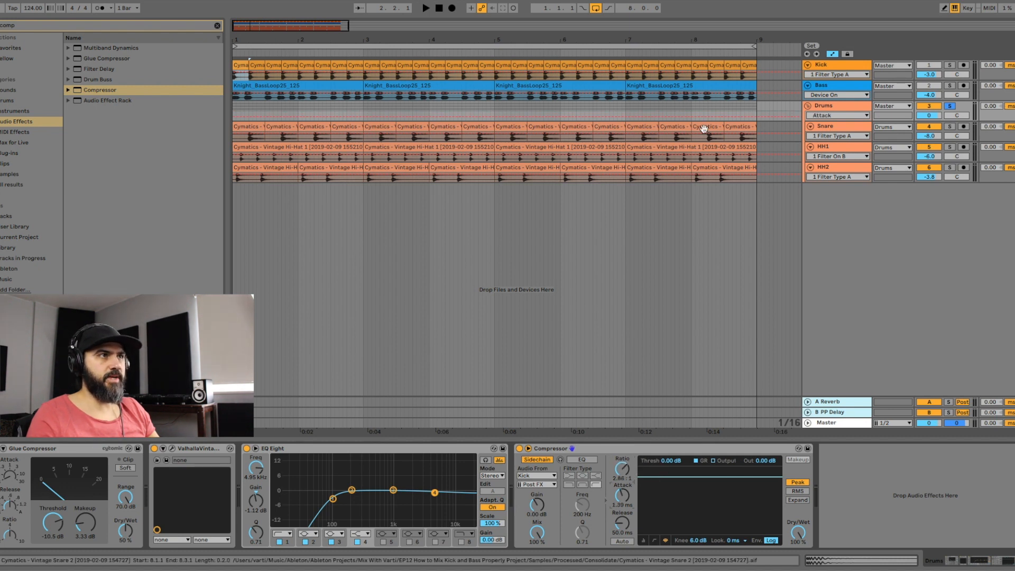
key(space)
drag(670, 462, 670, 477)
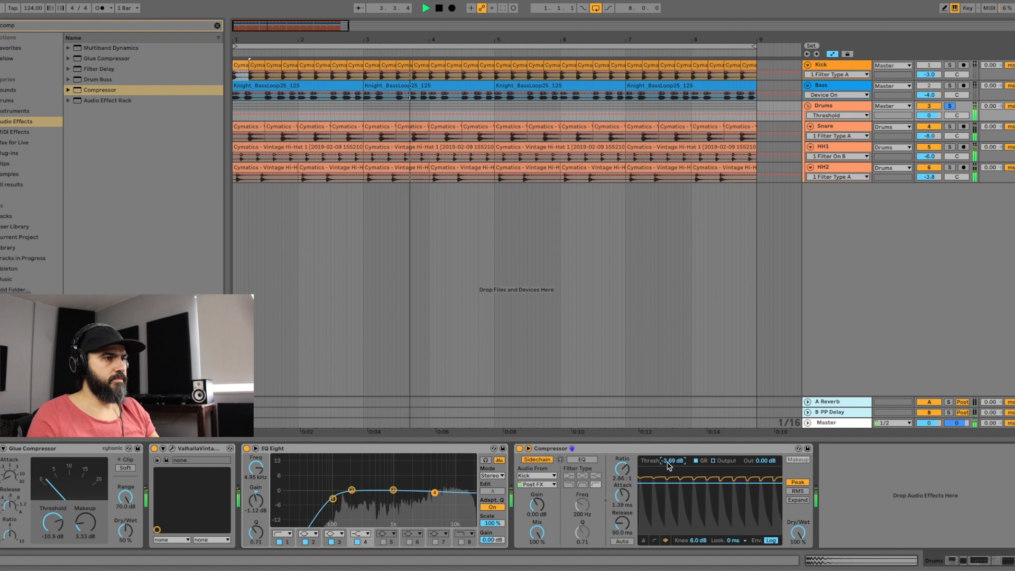
drag(672, 461, 672, 458)
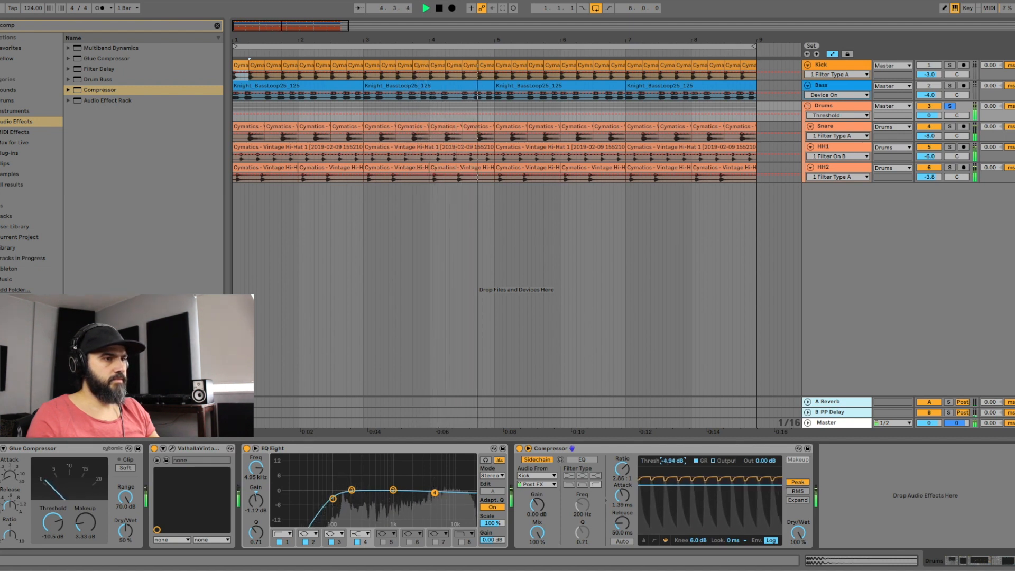
key(space)
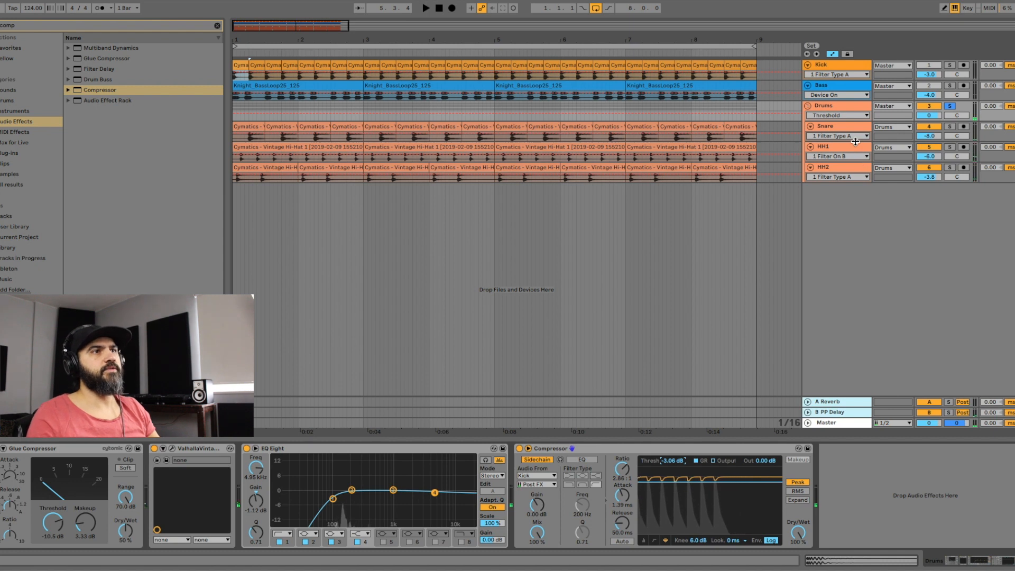
Step: Set the Drums group's Reverb and PP Delay sends to -50 dB, unsolo the group and audition the full mix
drag(855, 121, 928, 131)
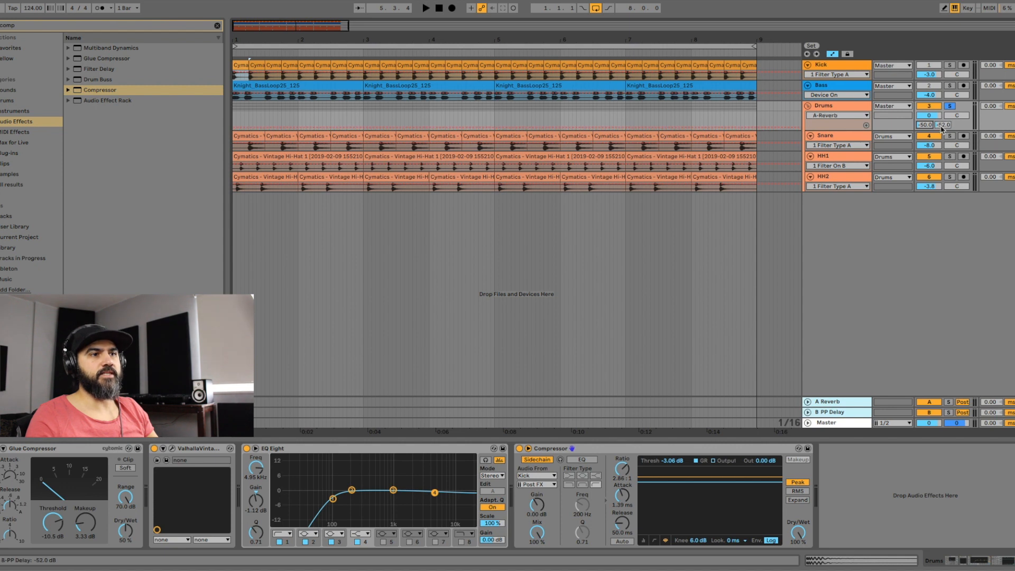
key(space)
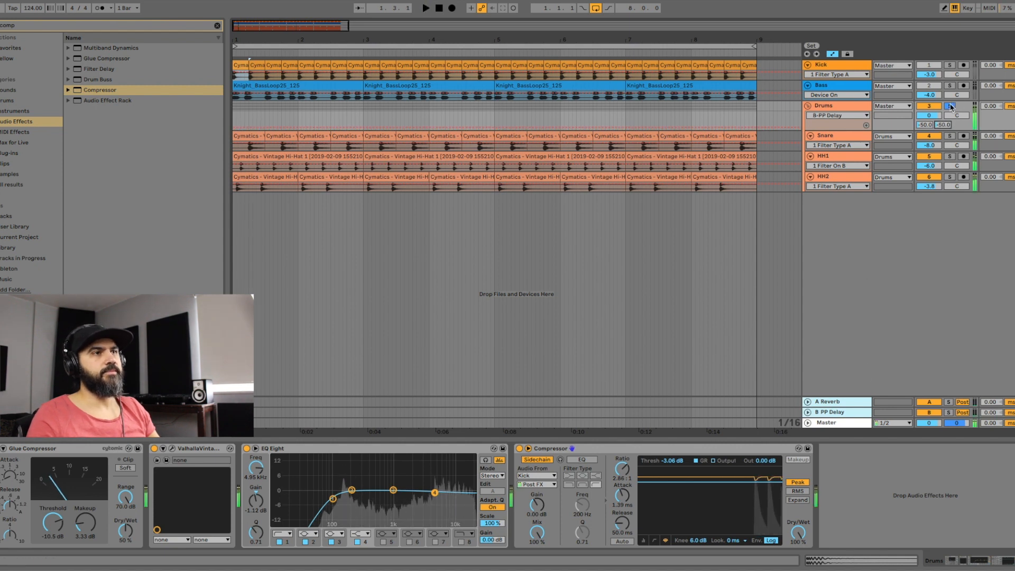
drag(877, 130, 867, 120)
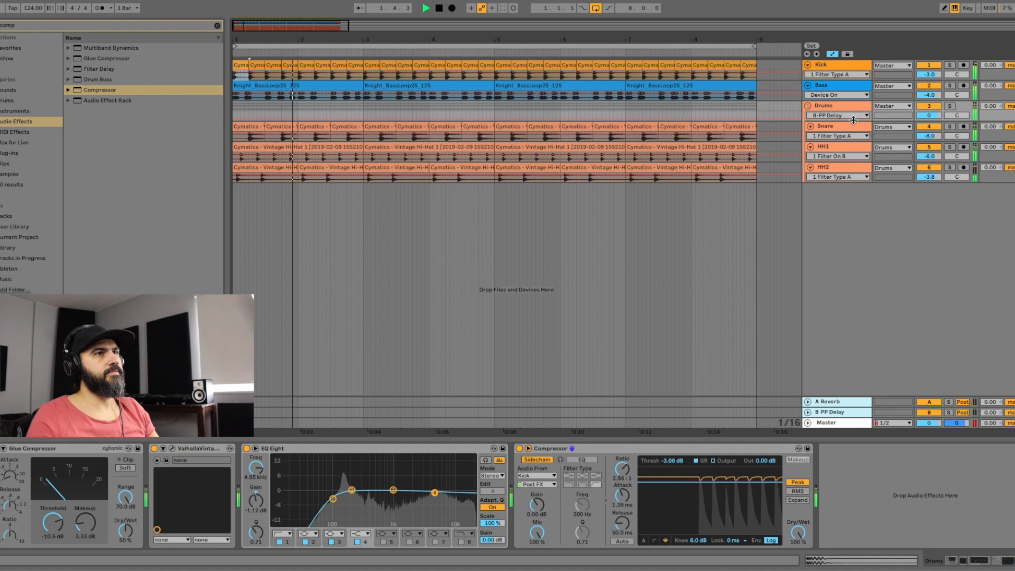
key(space)
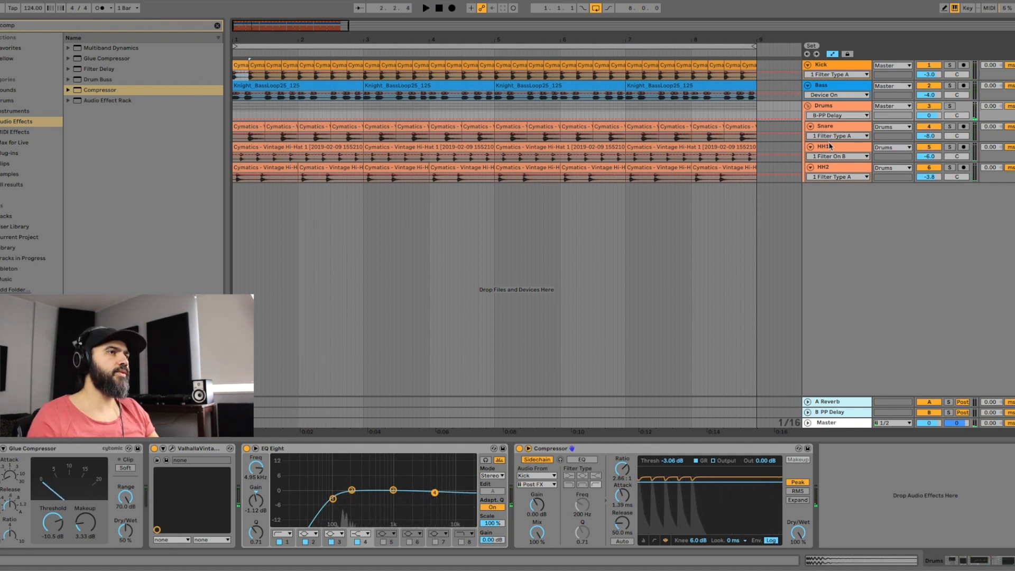
Step: Duplicate the HH1 track and pan the original to 50R and the copy to 50L
click(835, 148)
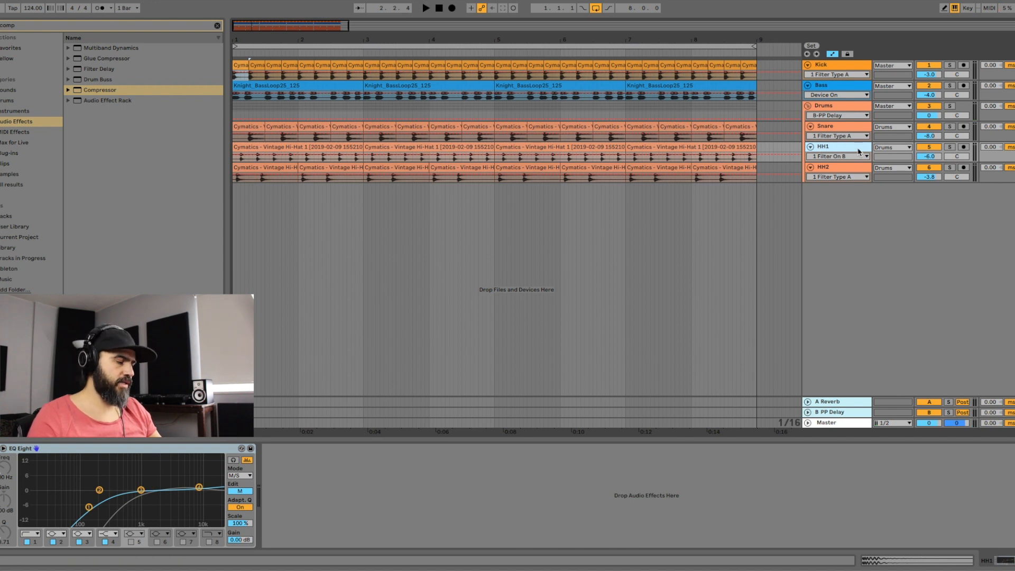
key(ctrl+d)
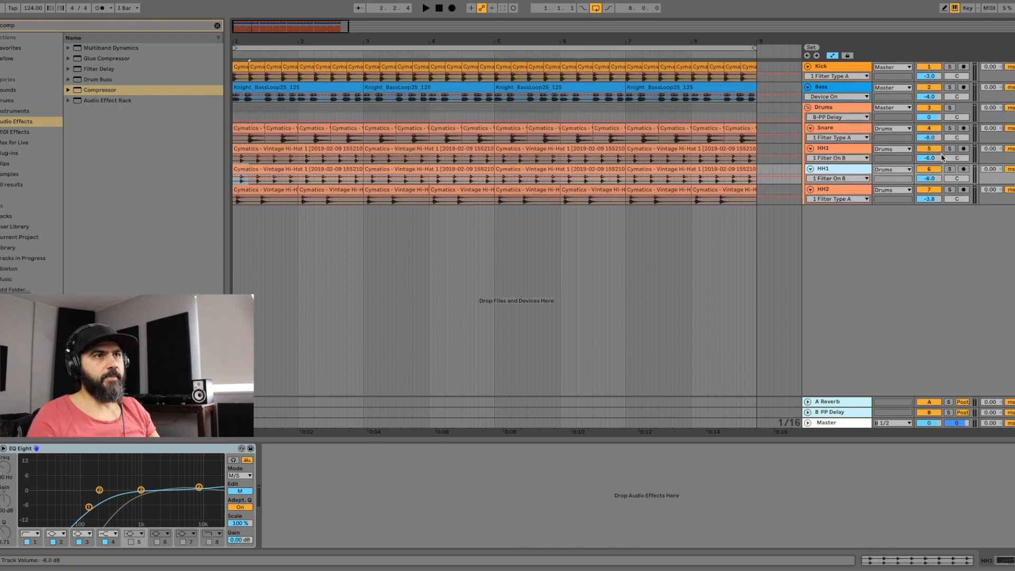
drag(947, 158, 947, 133)
drag(958, 180, 957, 205)
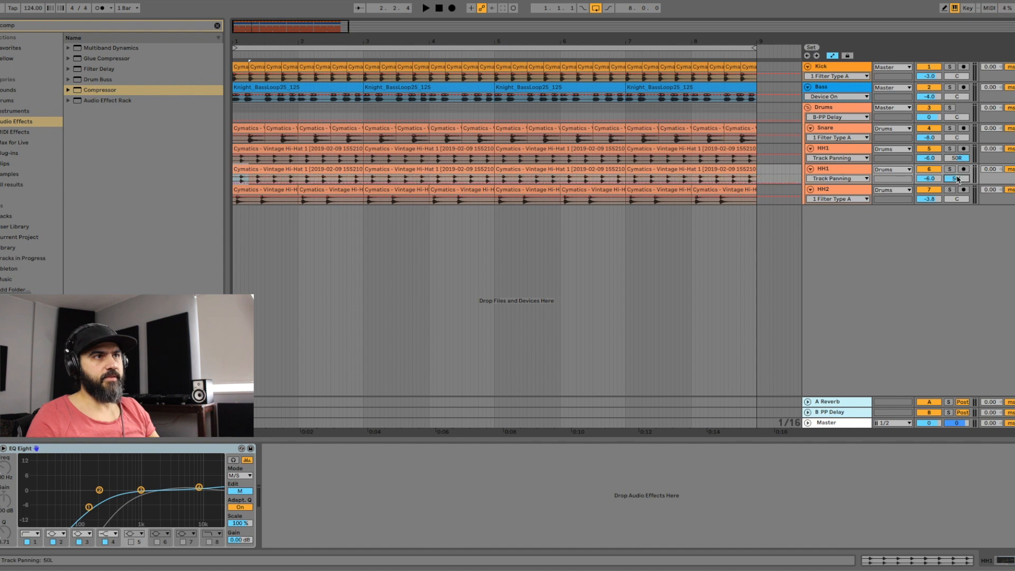
Step: Move both HH1 tracks below HH2 in the Drums group and audition the loop
click(843, 155)
shift+click(841, 169)
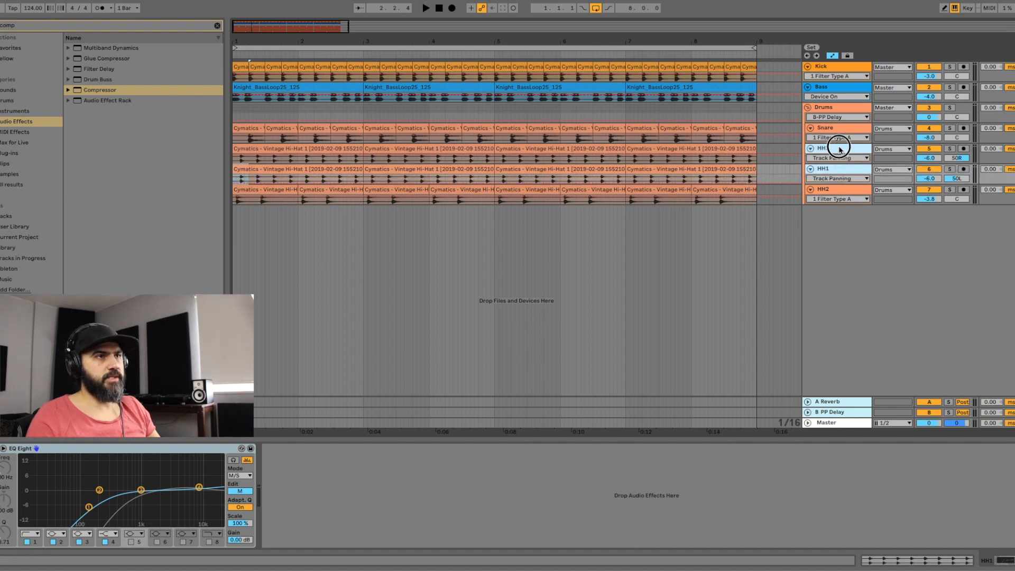
drag(840, 201, 840, 201)
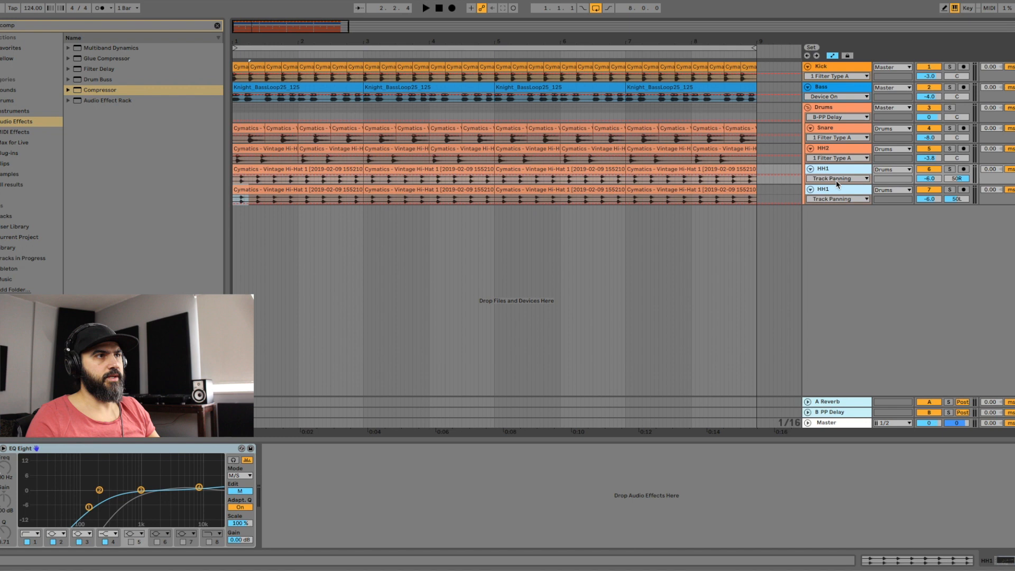
key(space)
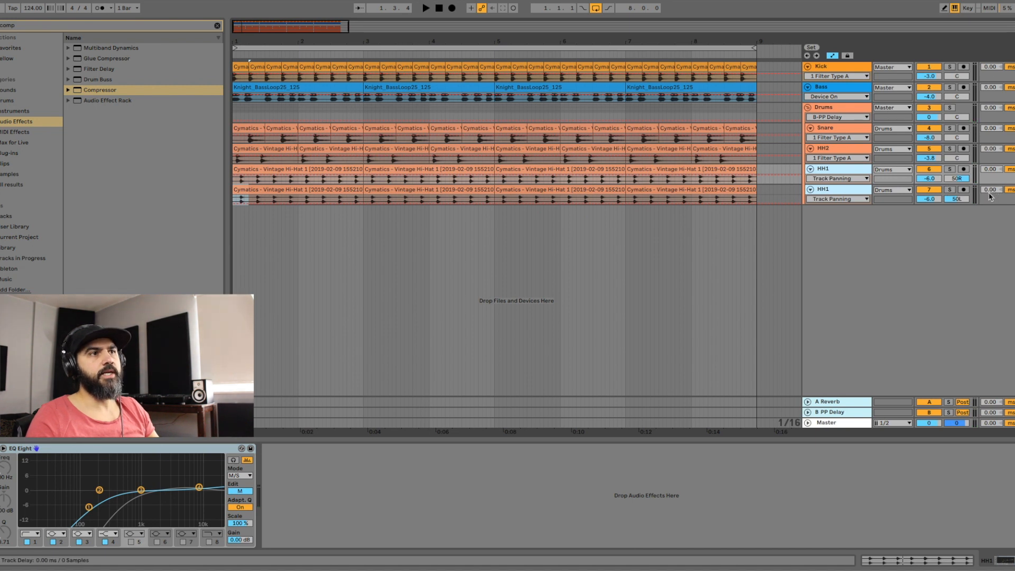
Step: Set the 50L HH1 track's delay to 3 ms and lower both HH1 tracks to -6.8 dB
click(863, 190)
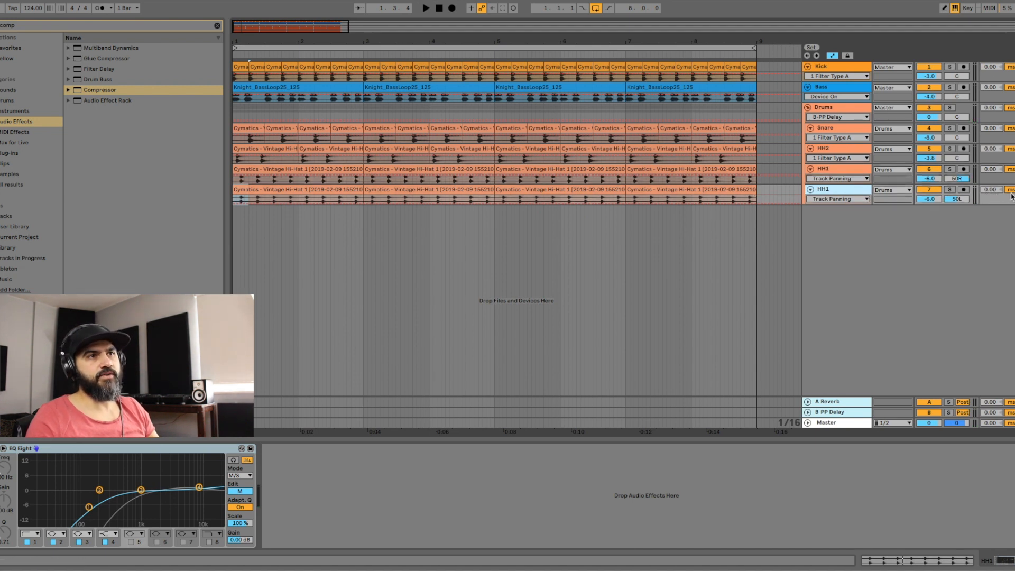
drag(992, 194, 992, 188)
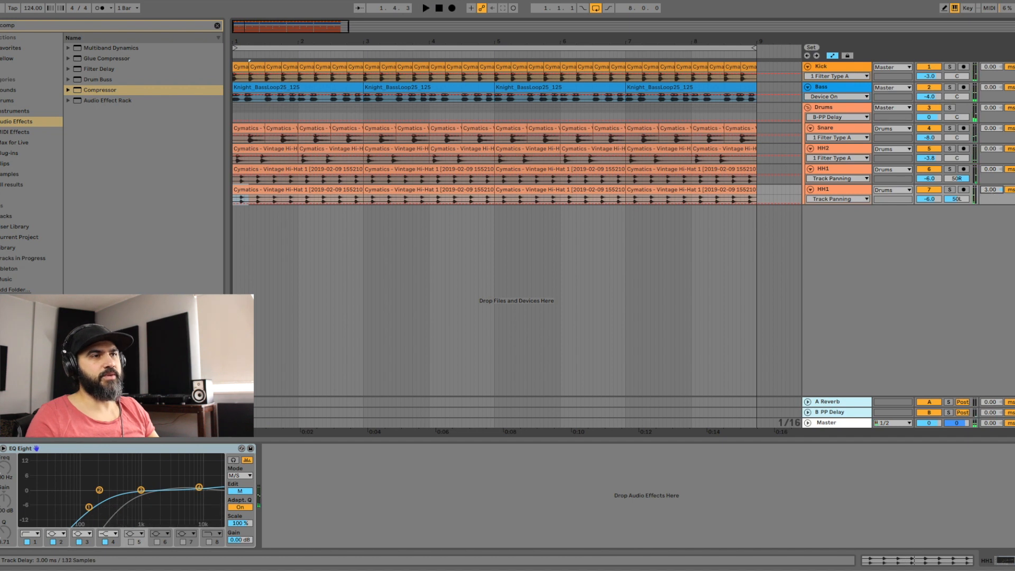
click(851, 169)
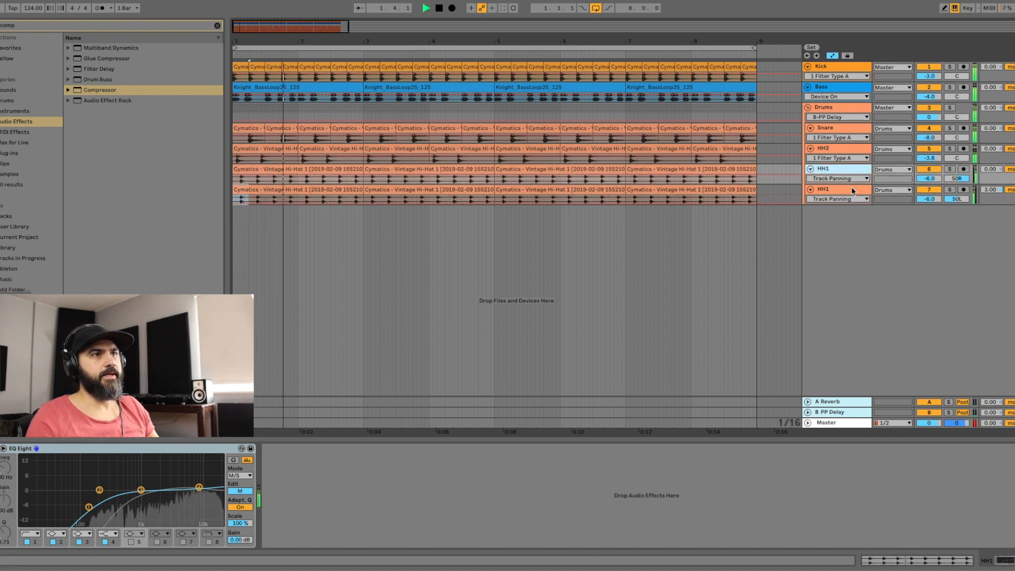
shift+click(852, 190)
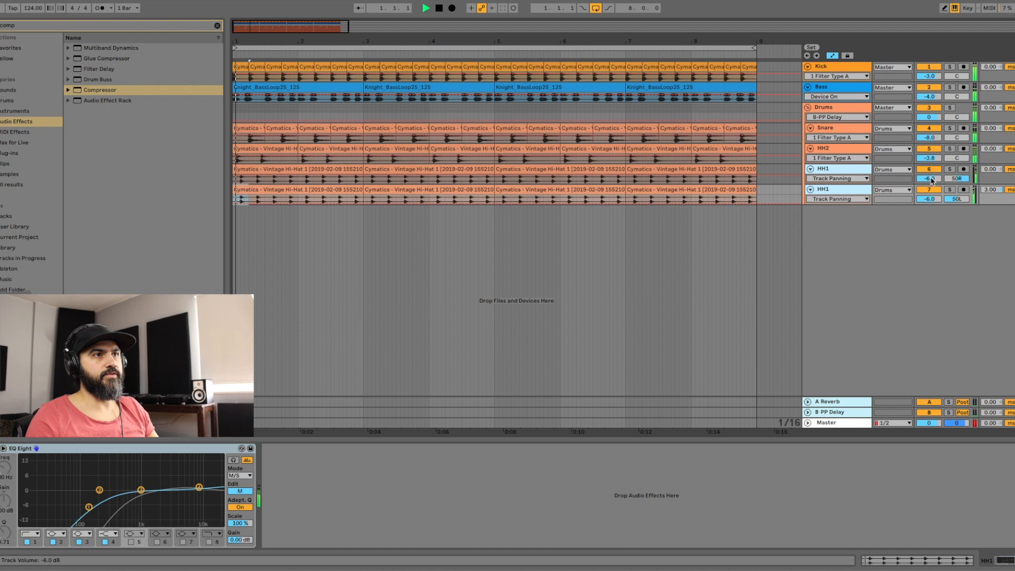
drag(929, 178, 928, 183)
Step: Stop playback and solo the HH2 track
click(845, 150)
key(space)
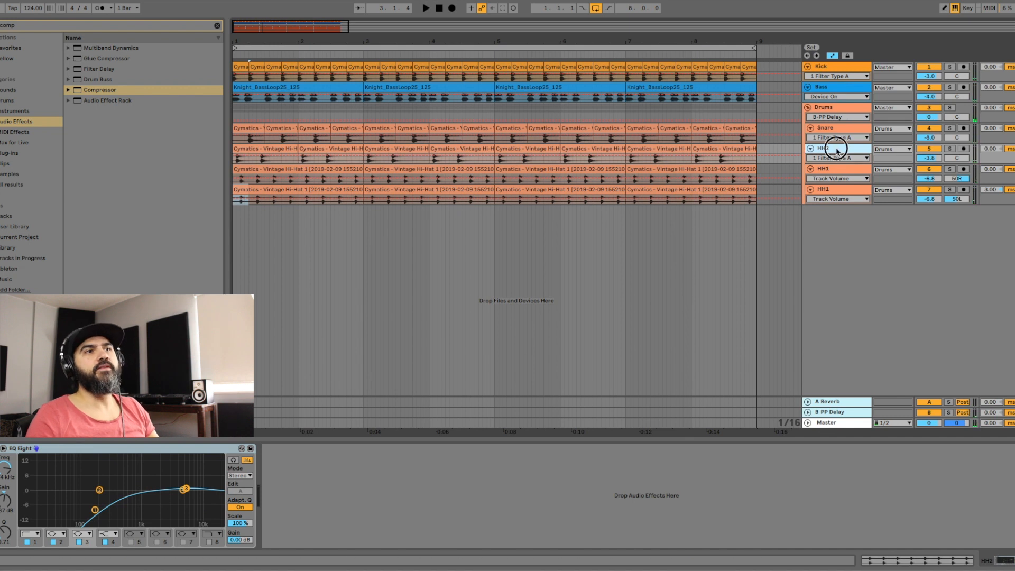
click(949, 148)
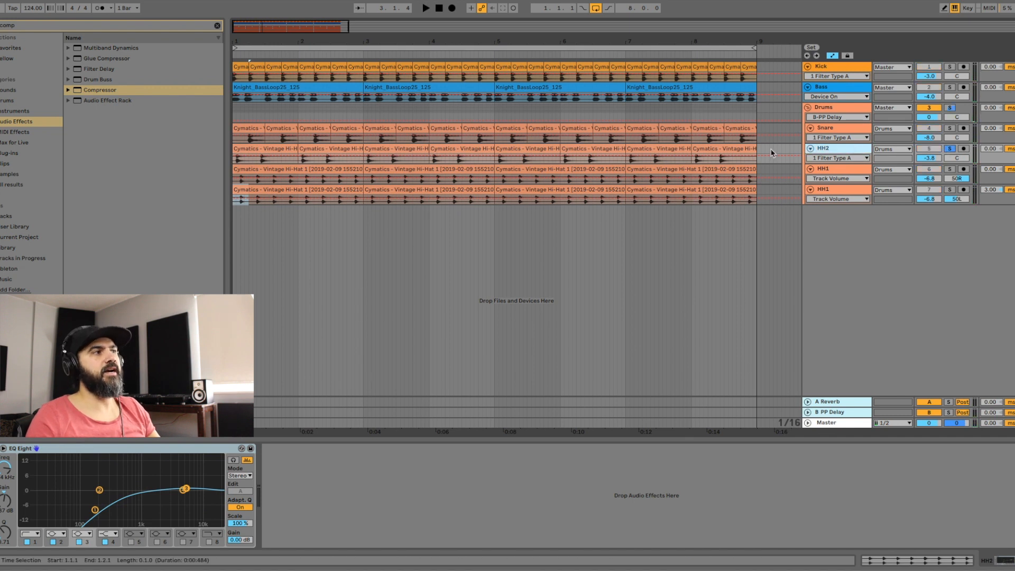
Step: Search the plug-ins for "br", add Brauer Motion Stereo to HH2 and audition its default panning
click(54, 28)
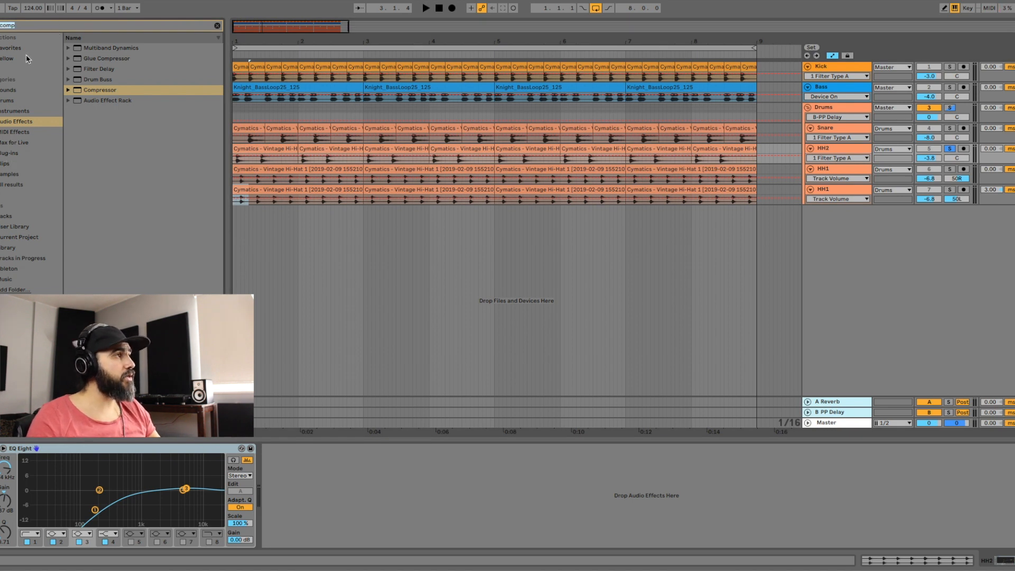
text(auto)
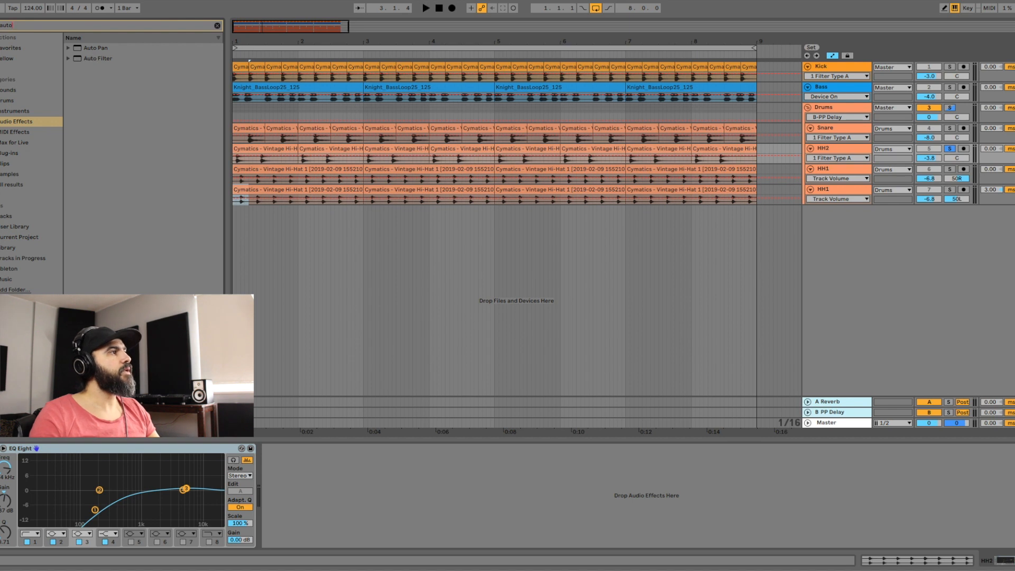
click(3, 153)
click(18, 27)
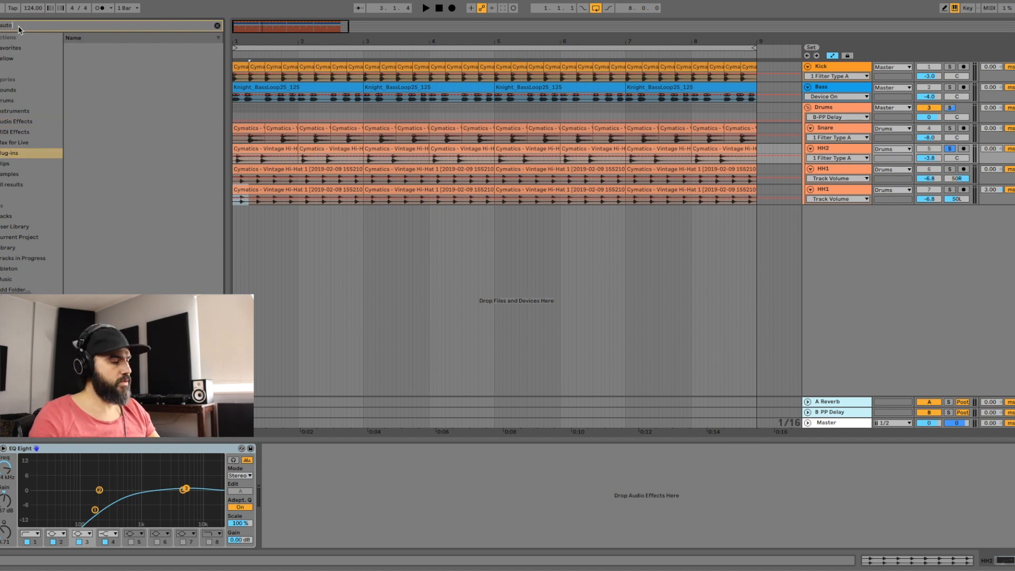
text(br)
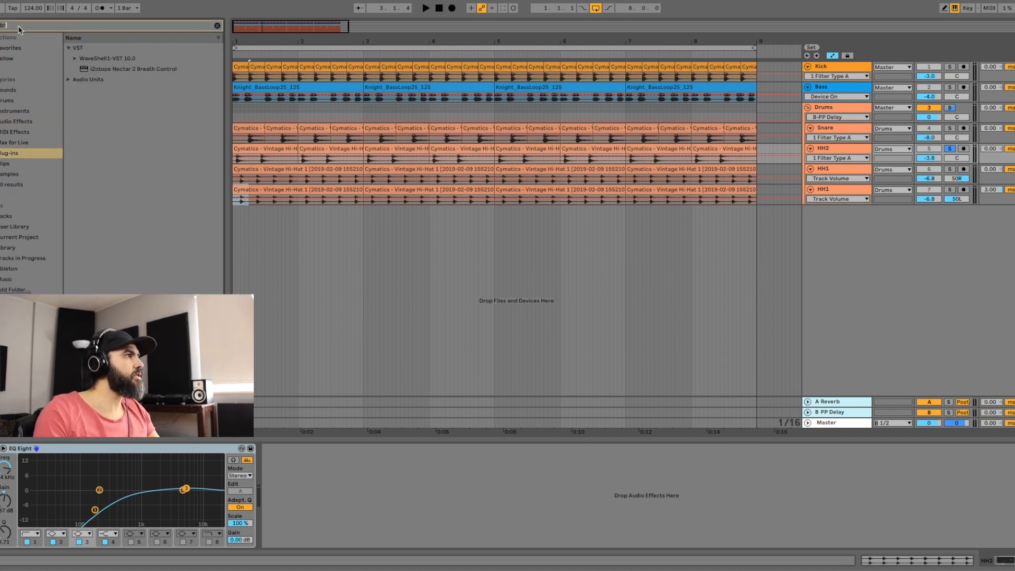
click(74, 58)
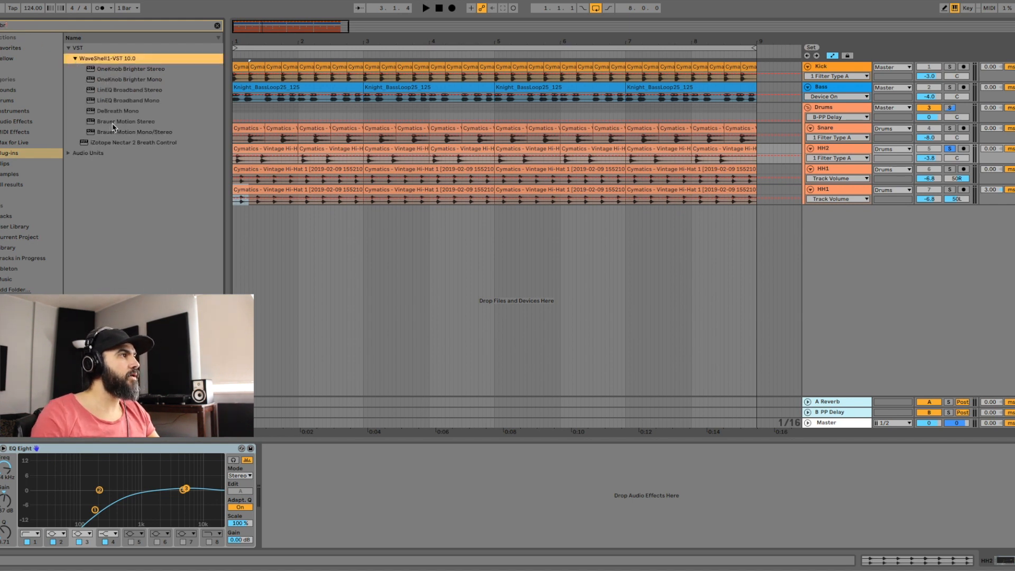
drag(113, 127, 750, 165)
drag(468, 1, 560, 185)
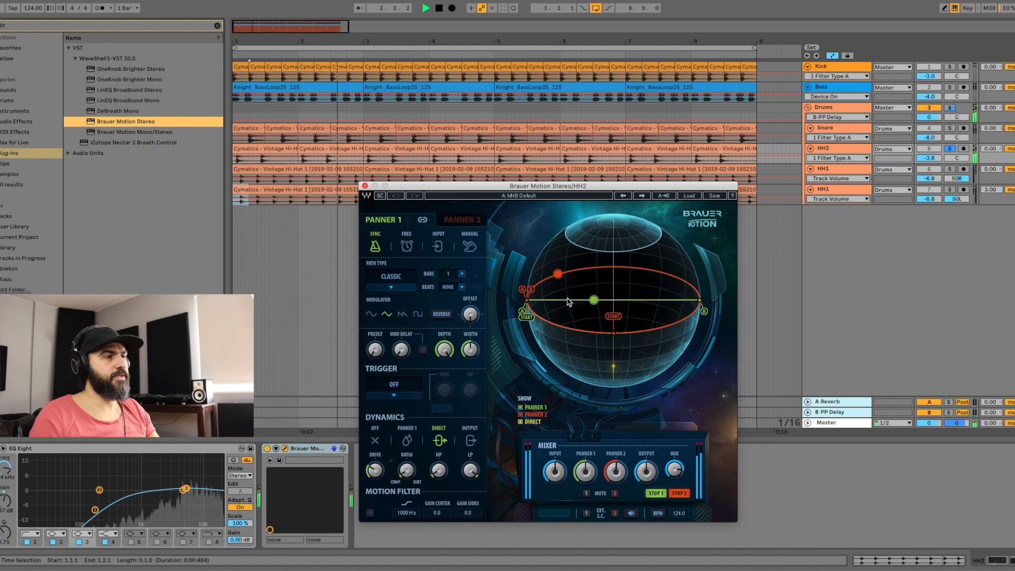
key(space)
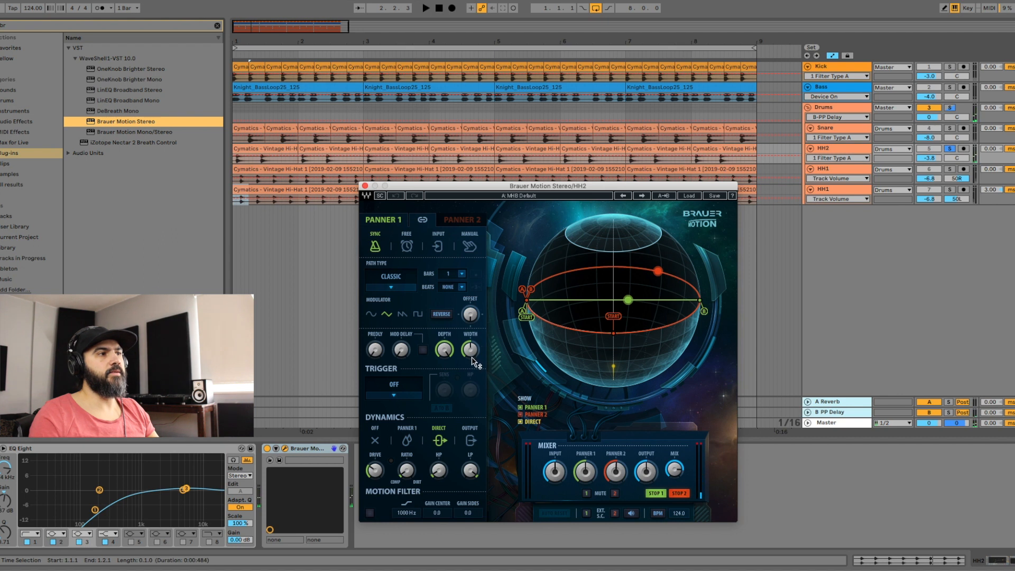
Step: Narrow the width of both Brauer Motion panners, setting Panner 2 to 84
drag(472, 353, 472, 354)
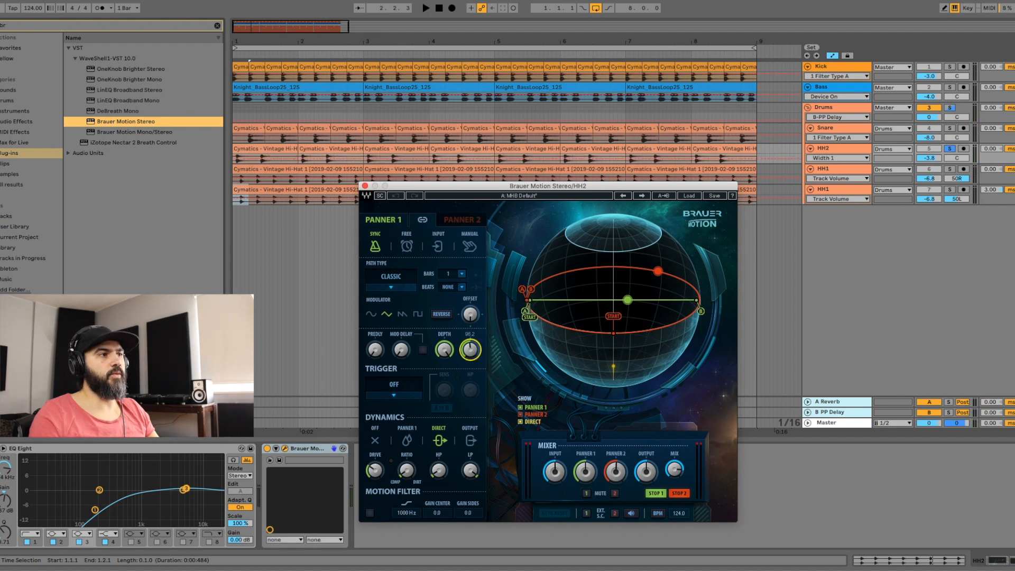
click(445, 224)
mouse_move(468, 344)
mouse_down()
mouse_move(469, 361)
mouse_move(469, 348)
mouse_up()
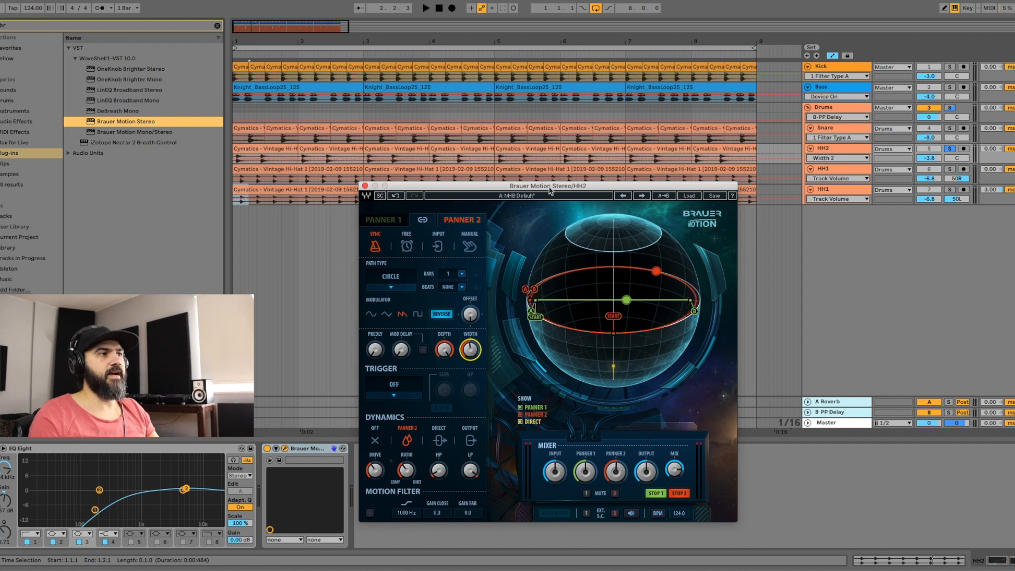
drag(551, 188, 524, 180)
Step: Reduce Panner 2's depth while auditioning the soloed HH2
drag(447, 342, 447, 345)
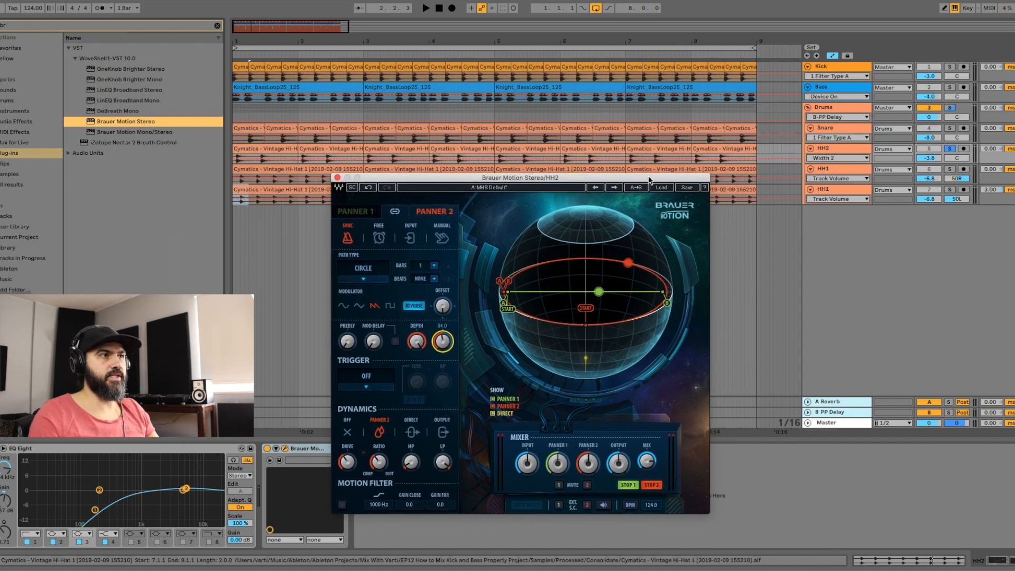
key(space)
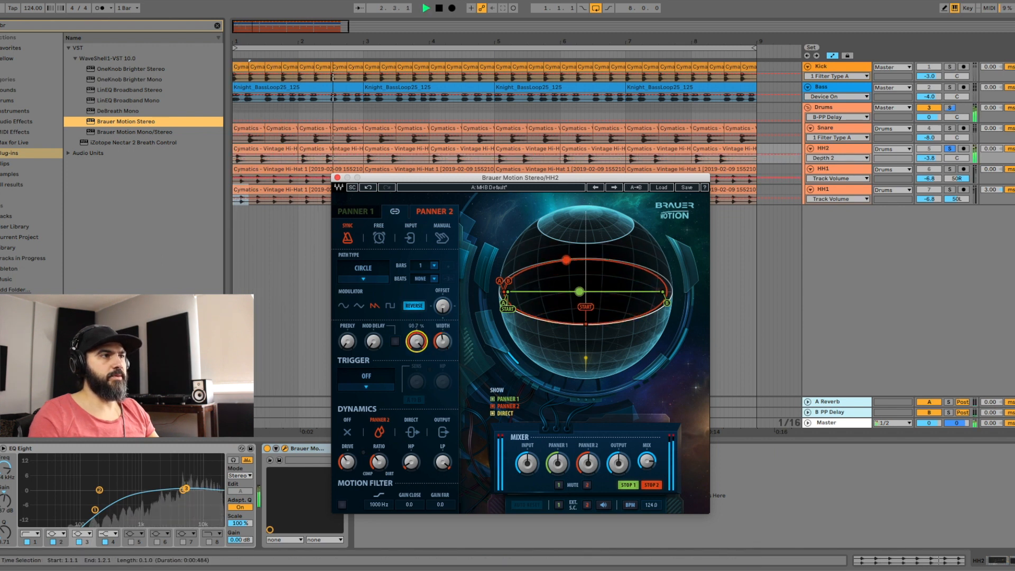
drag(417, 341, 417, 348)
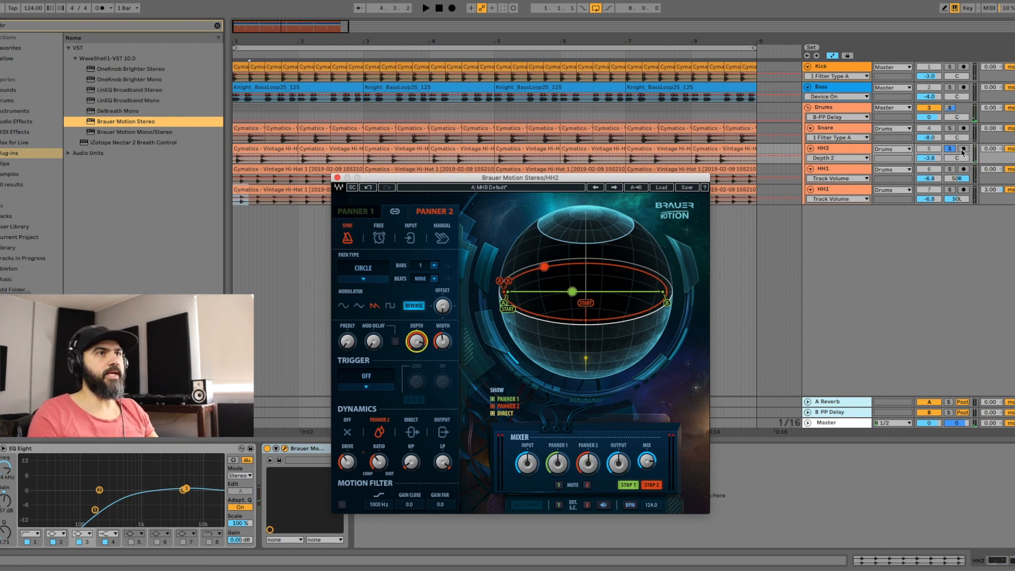
Step: Unsolo HH2, narrow both panners further and reduce Panner 1's depth while the full mix plays
click(950, 149)
key(space)
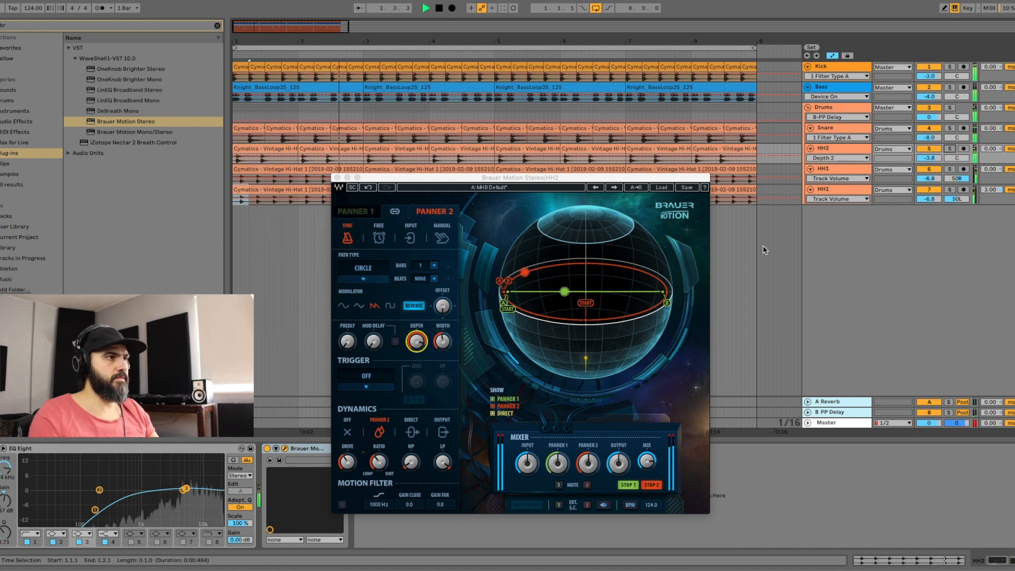
click(441, 341)
drag(443, 341, 442, 348)
click(369, 213)
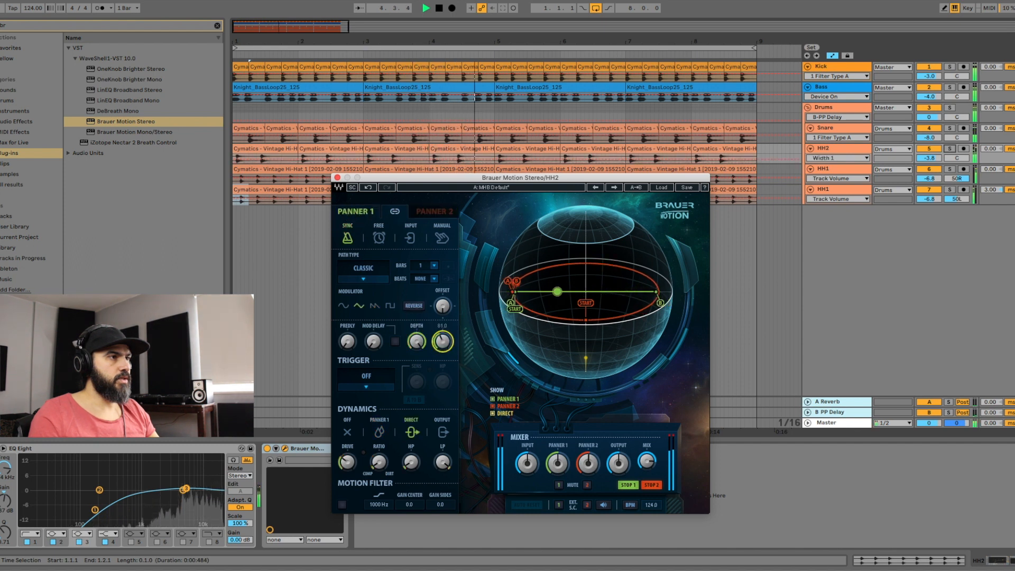
click(416, 341)
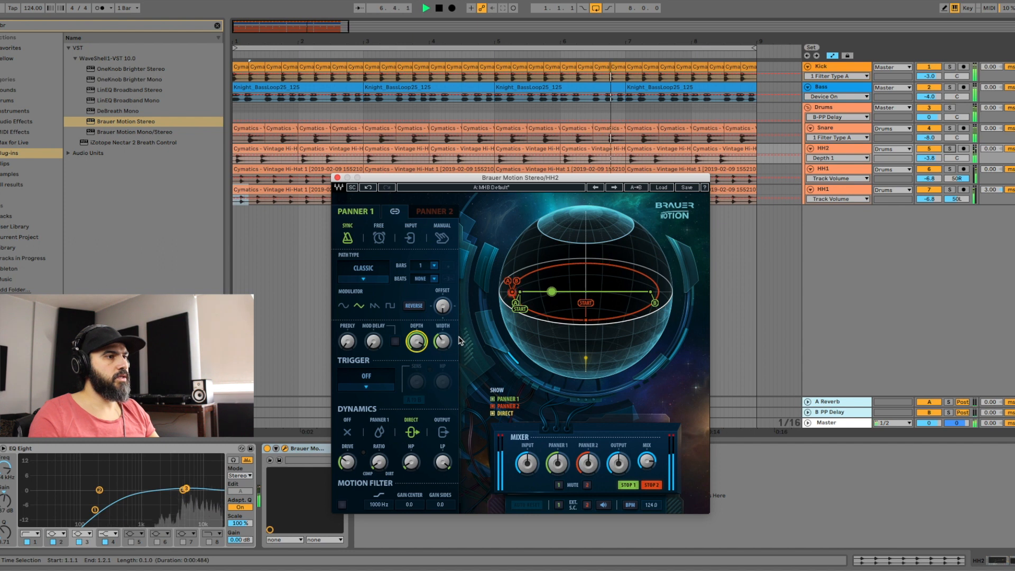
Step: Set the Brauer Motion mix to about 80%, close the plug-in window and audition the full mix
click(647, 463)
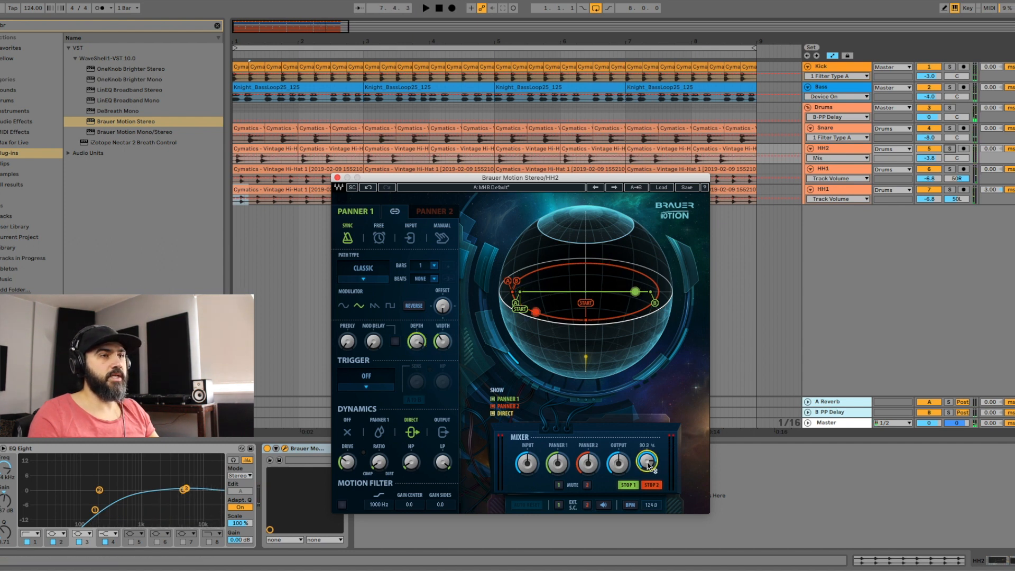
key(space)
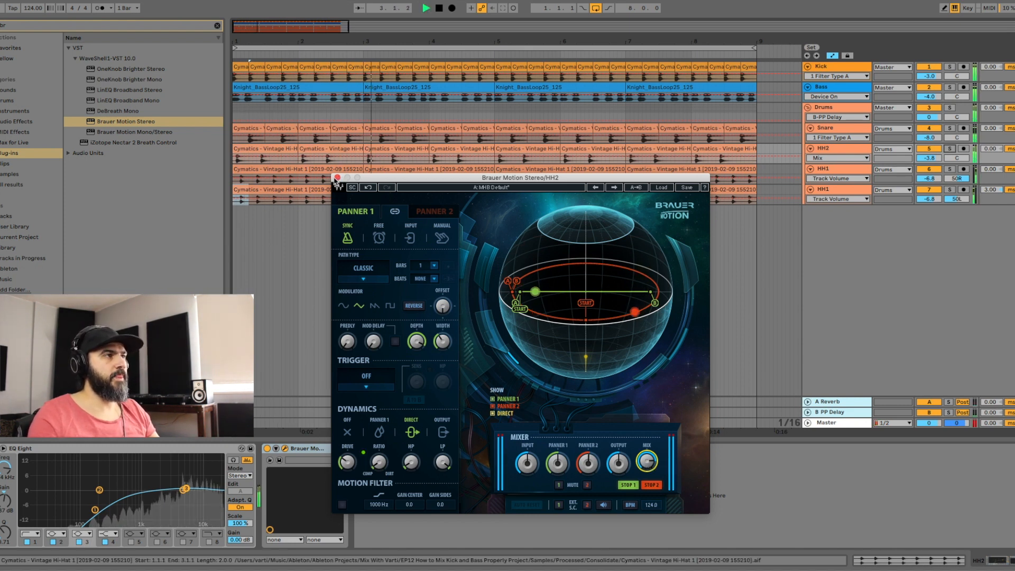
click(337, 178)
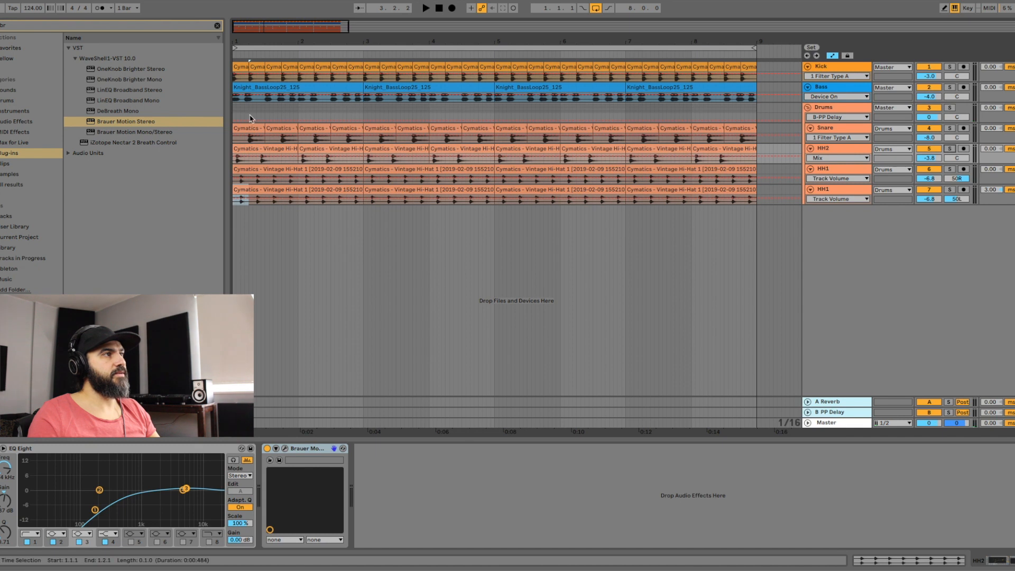
key(space)
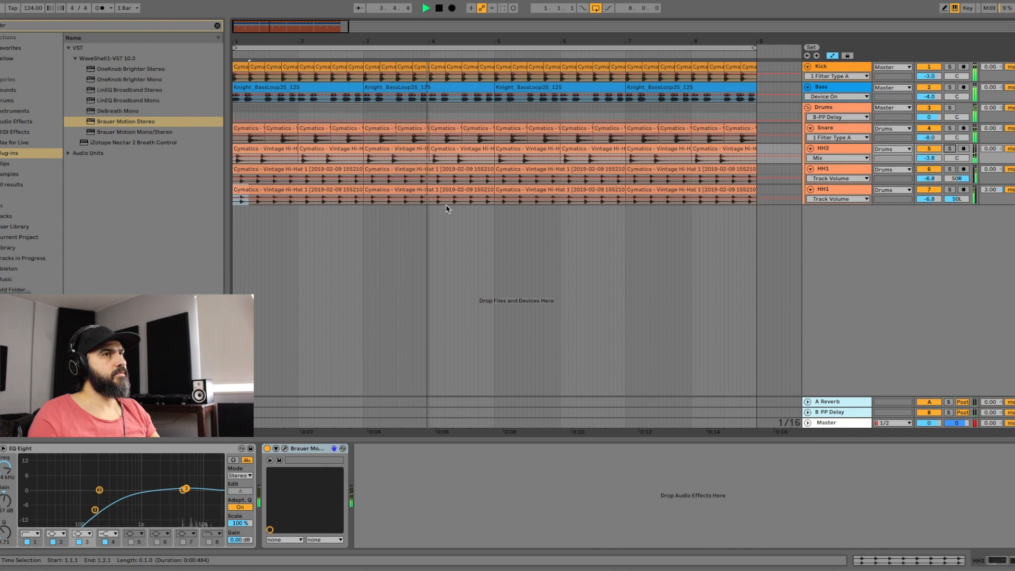
key(space)
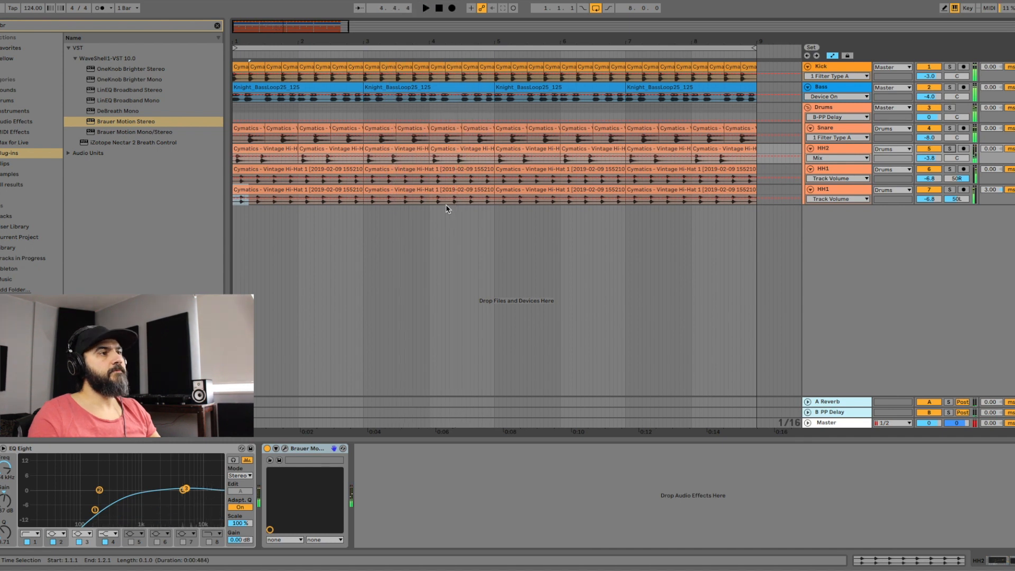